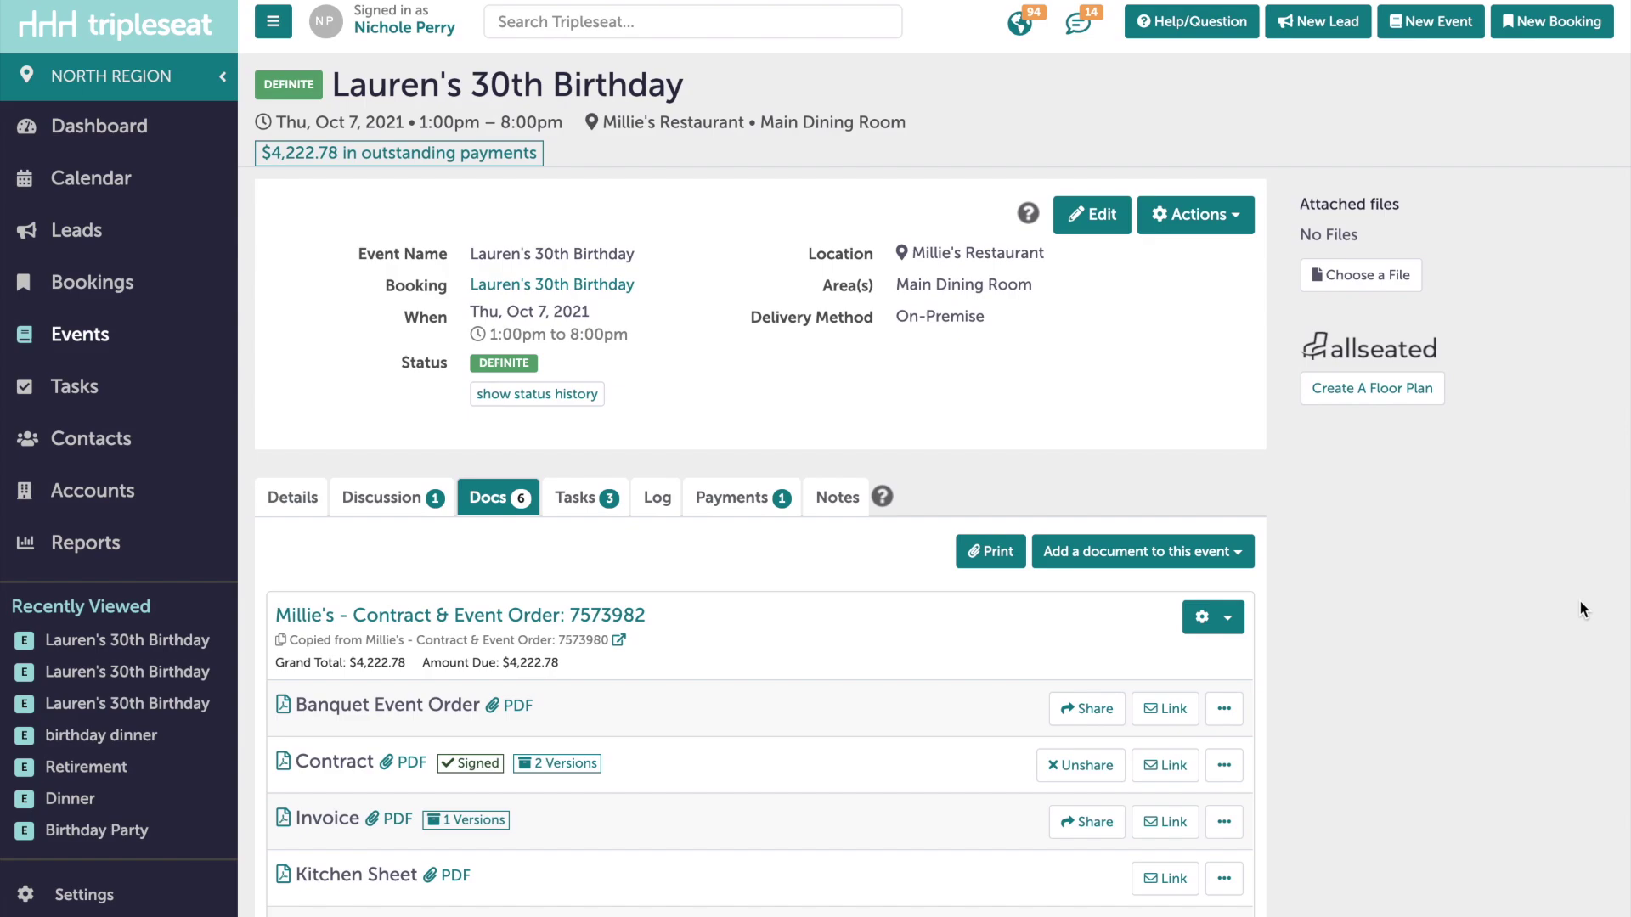
- Scroll the Docs tab of copied order 7573983 to its Not Signed Contract
{"action": "scroll", "coordinate": [1578, 599], "scroll_direction": "down", "scroll_amount": 3}
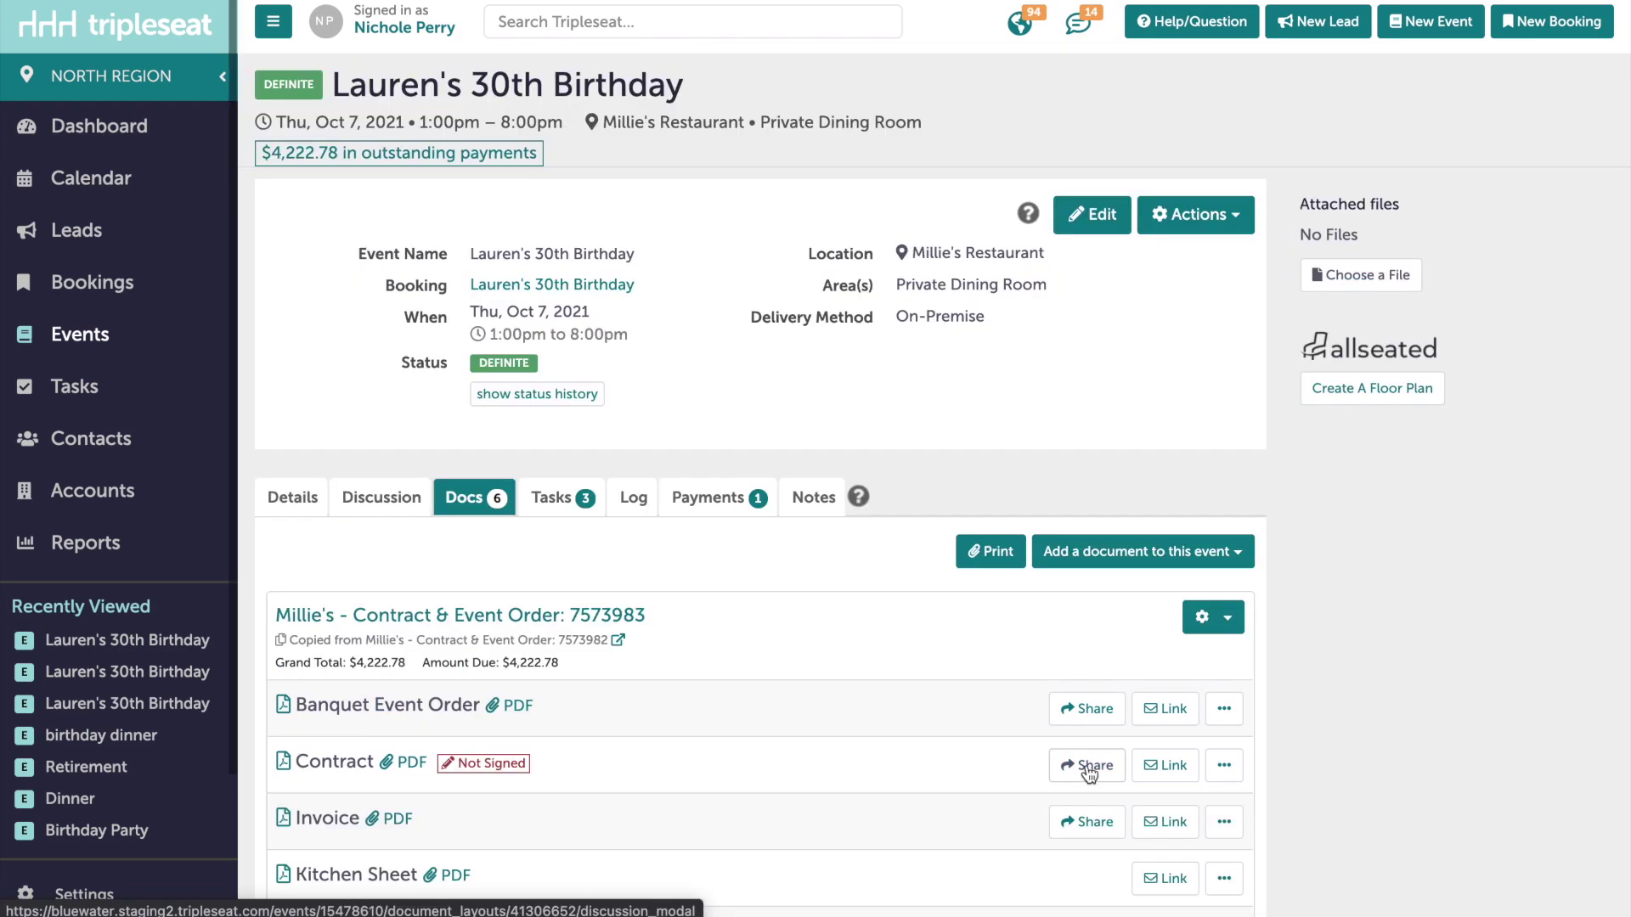
- Email the Contract to the client using a selected email template
{"action": "left_click", "coordinate": [1087, 767]}
{"action": "left_click", "coordinate": [355, 358]}
{"action": "left_click", "coordinate": [454, 232]}
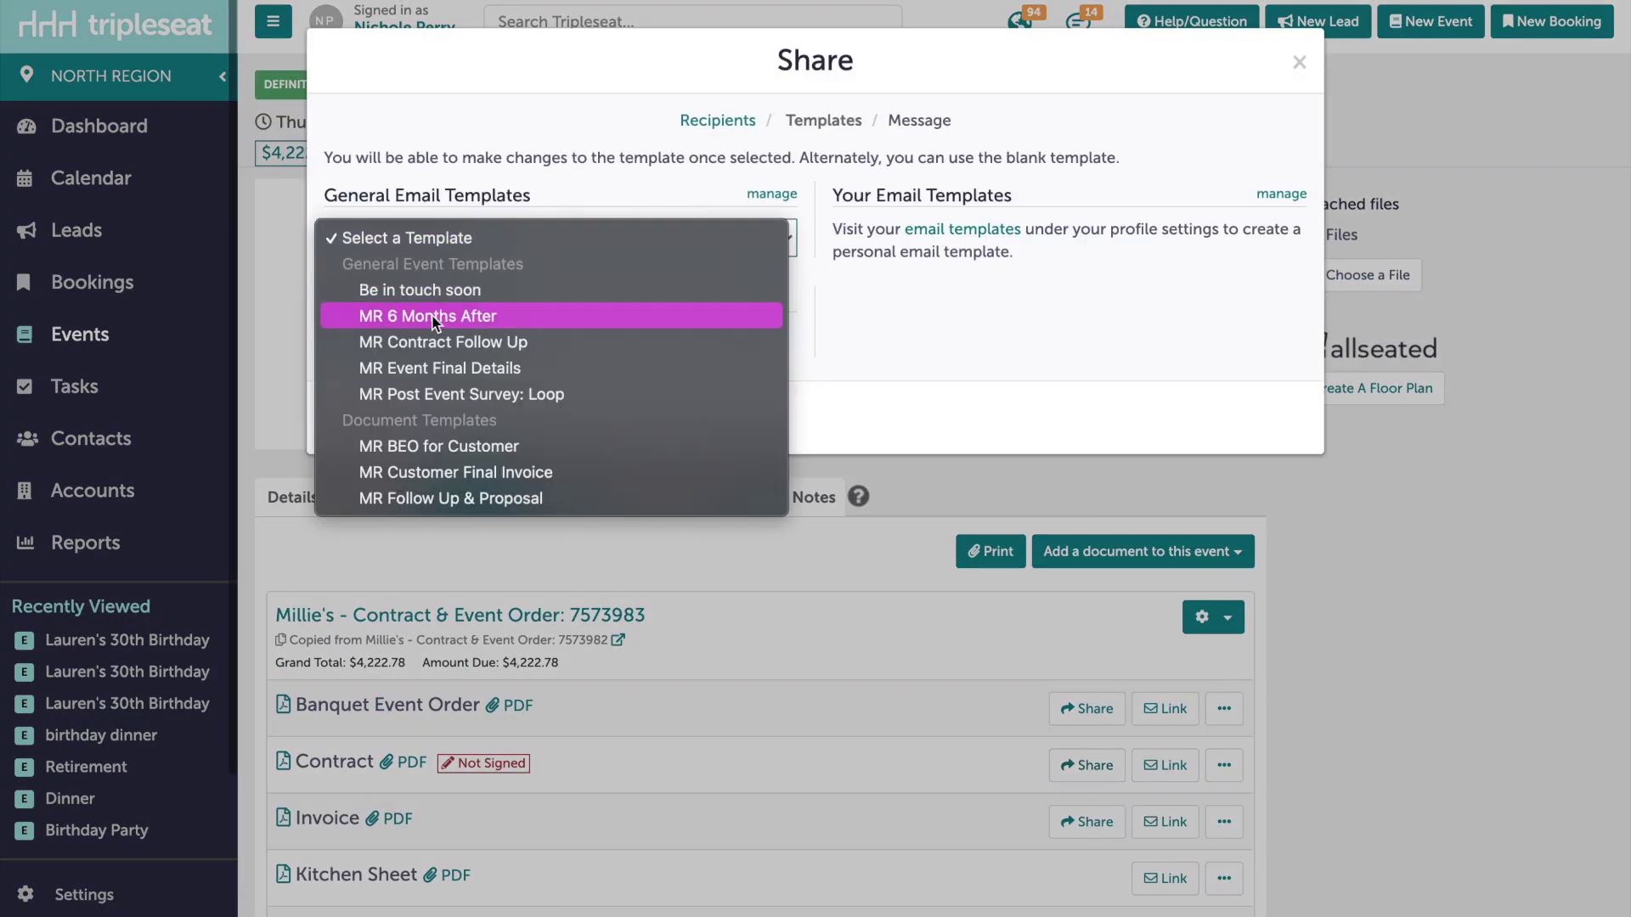
{"action": "left_click", "coordinate": [408, 400]}
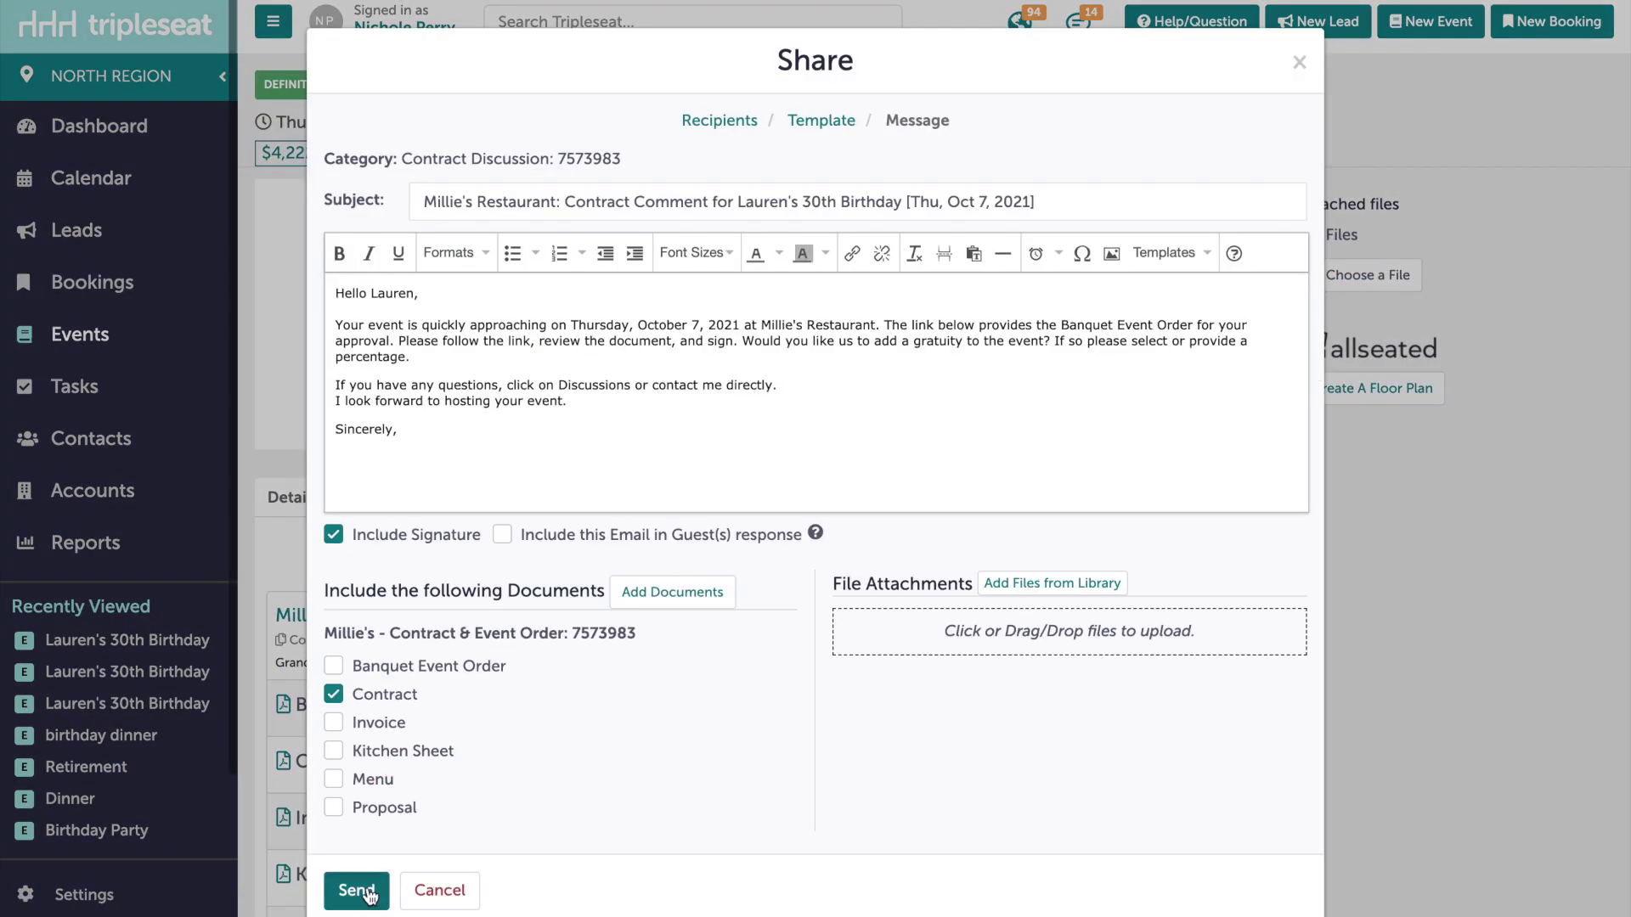
{"action": "left_click", "coordinate": [360, 890]}
- E-sign the contract as the client with their printed name, accepting the terms
{"action": "left_click", "coordinate": [401, 664]}
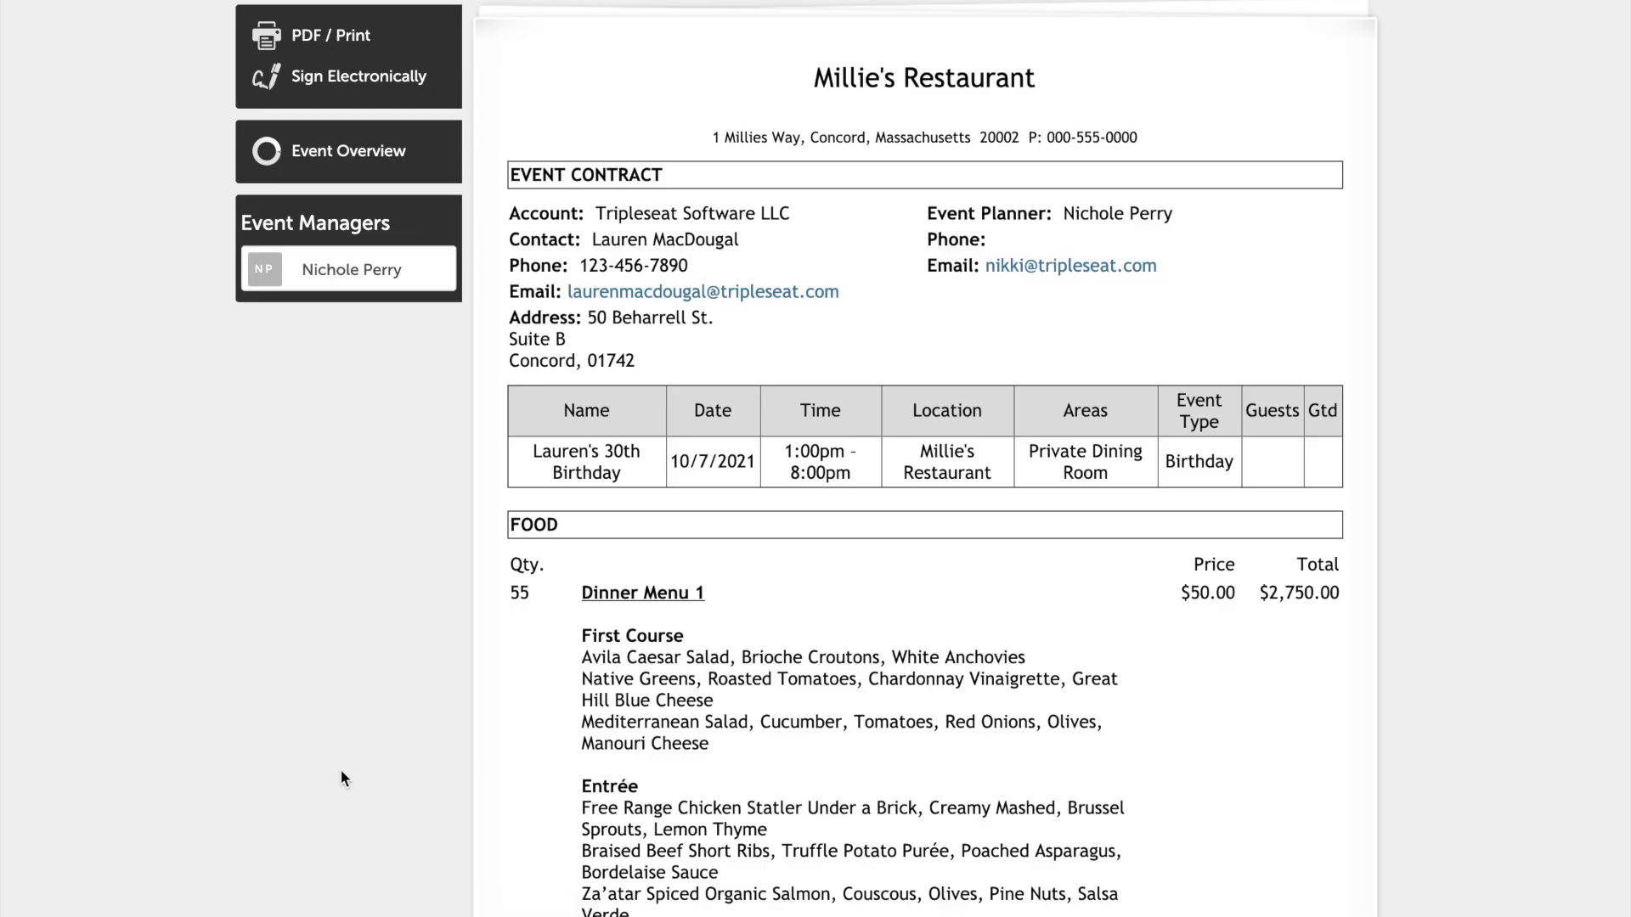
{"action": "scroll", "coordinate": [341, 778], "scroll_direction": "down", "scroll_amount": 12}
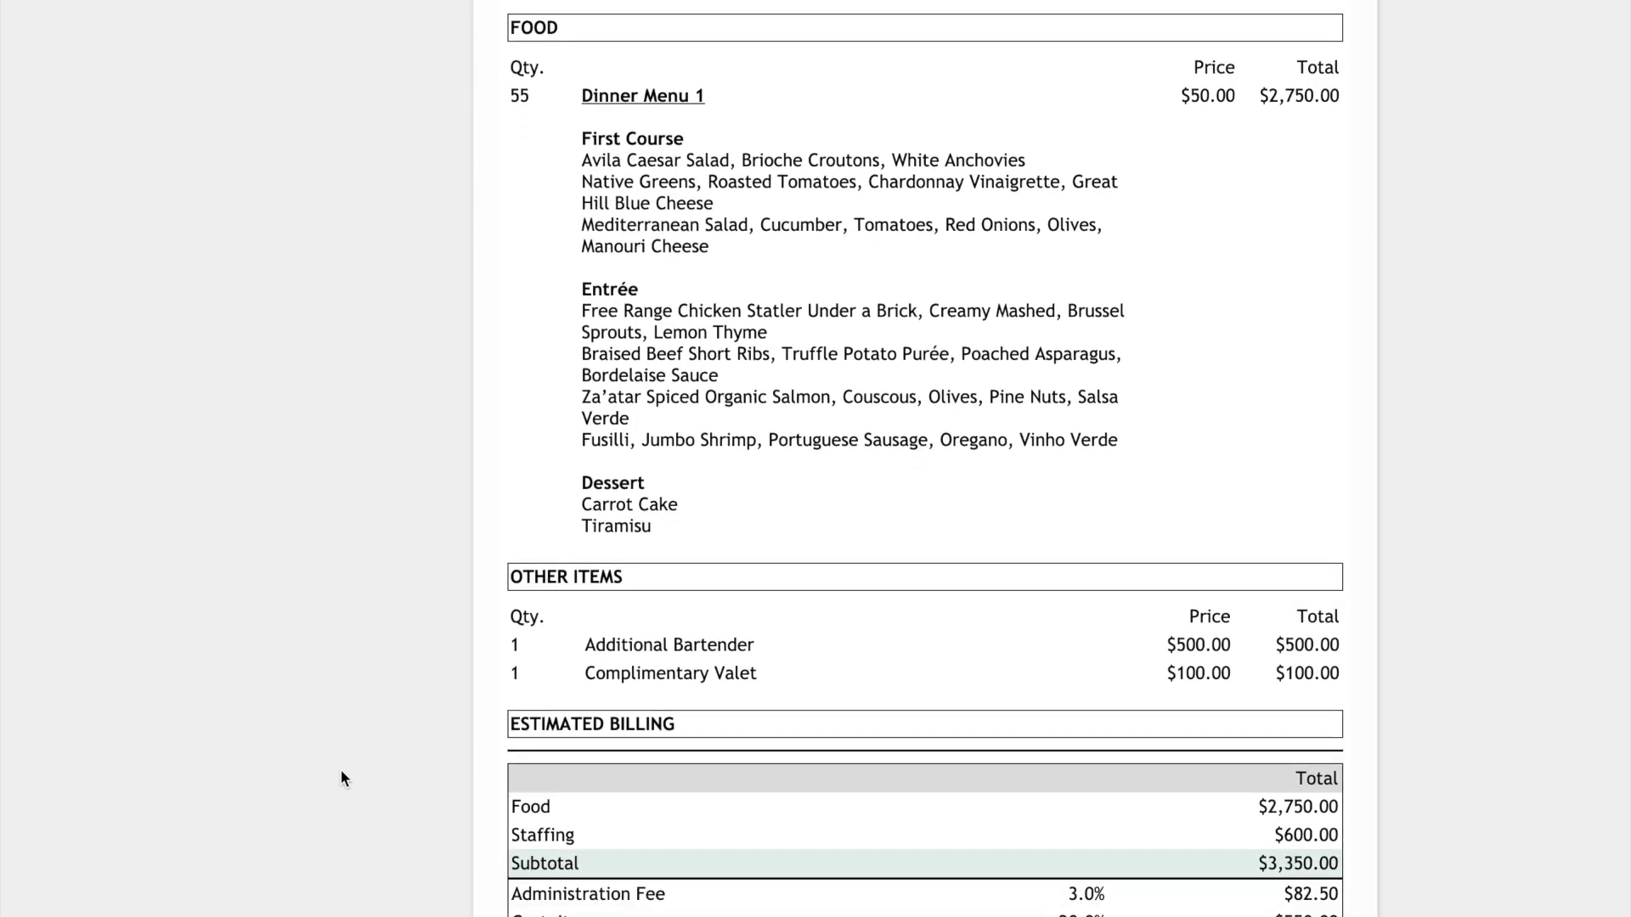
{"action": "scroll", "coordinate": [340, 778], "scroll_direction": "down", "scroll_amount": 5}
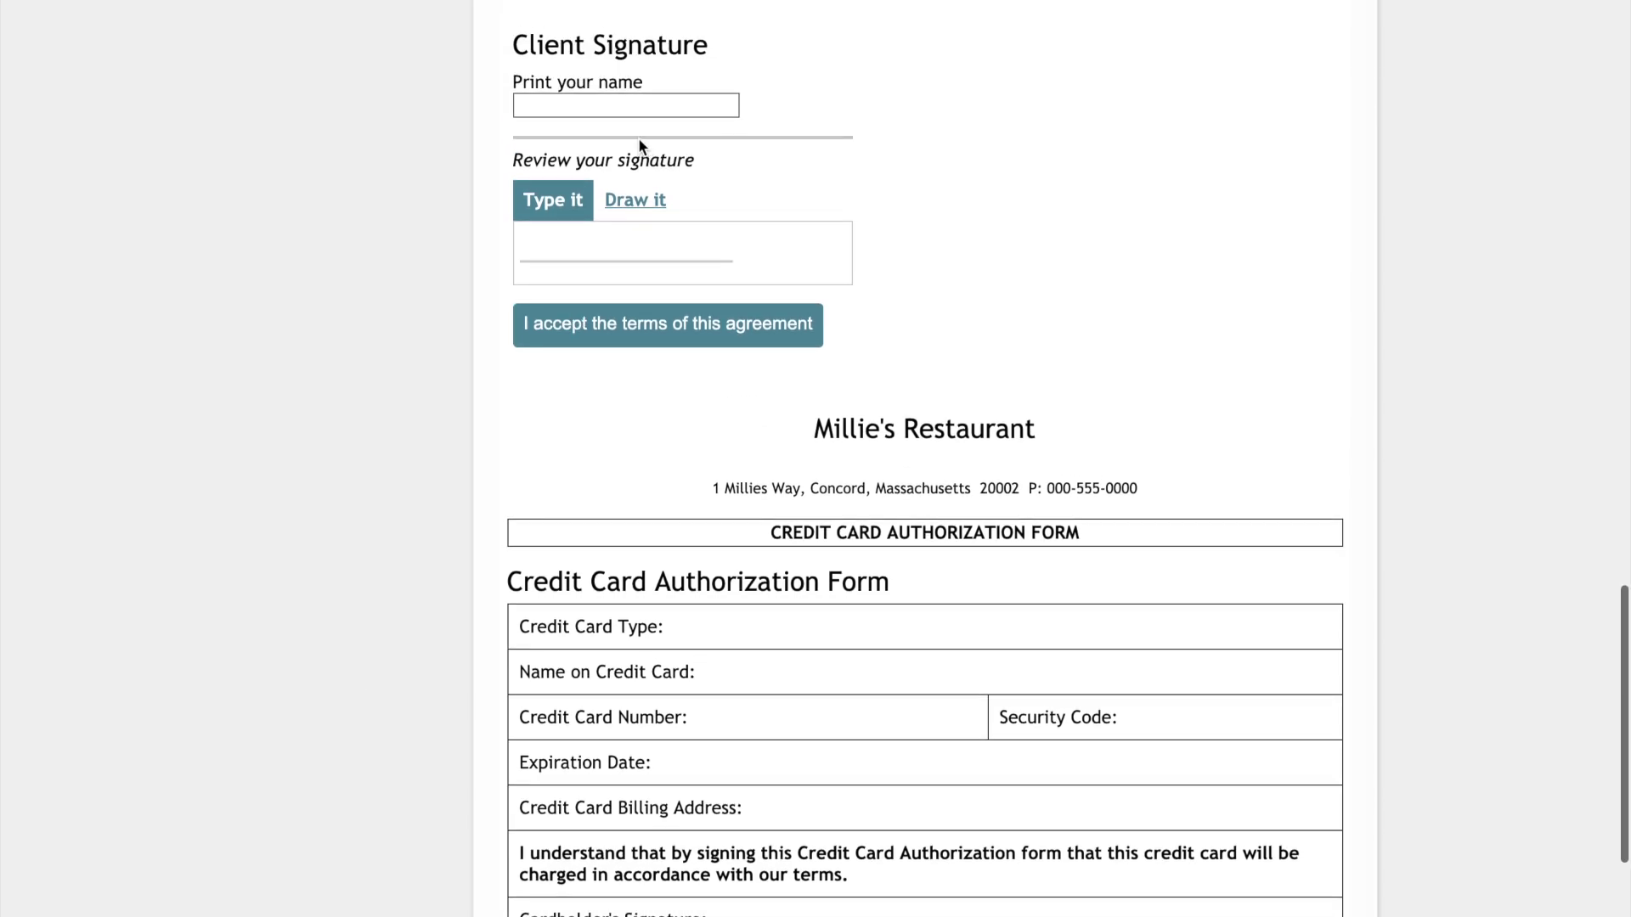
{"action": "left_click", "coordinate": [612, 106]}
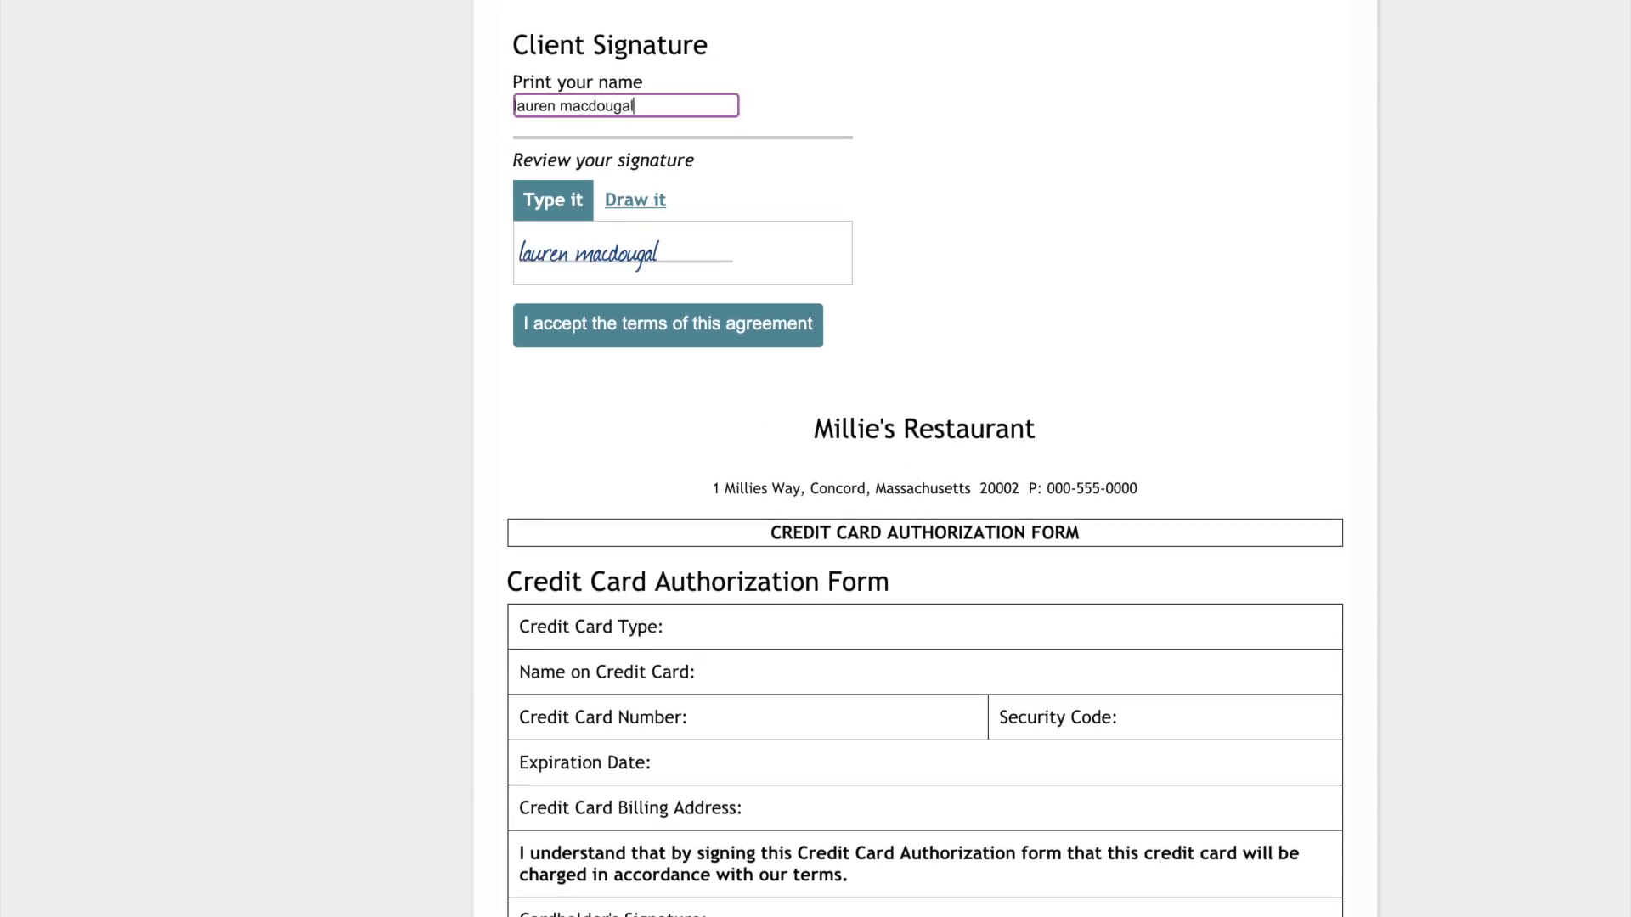
{"action": "left_click", "coordinate": [660, 323]}
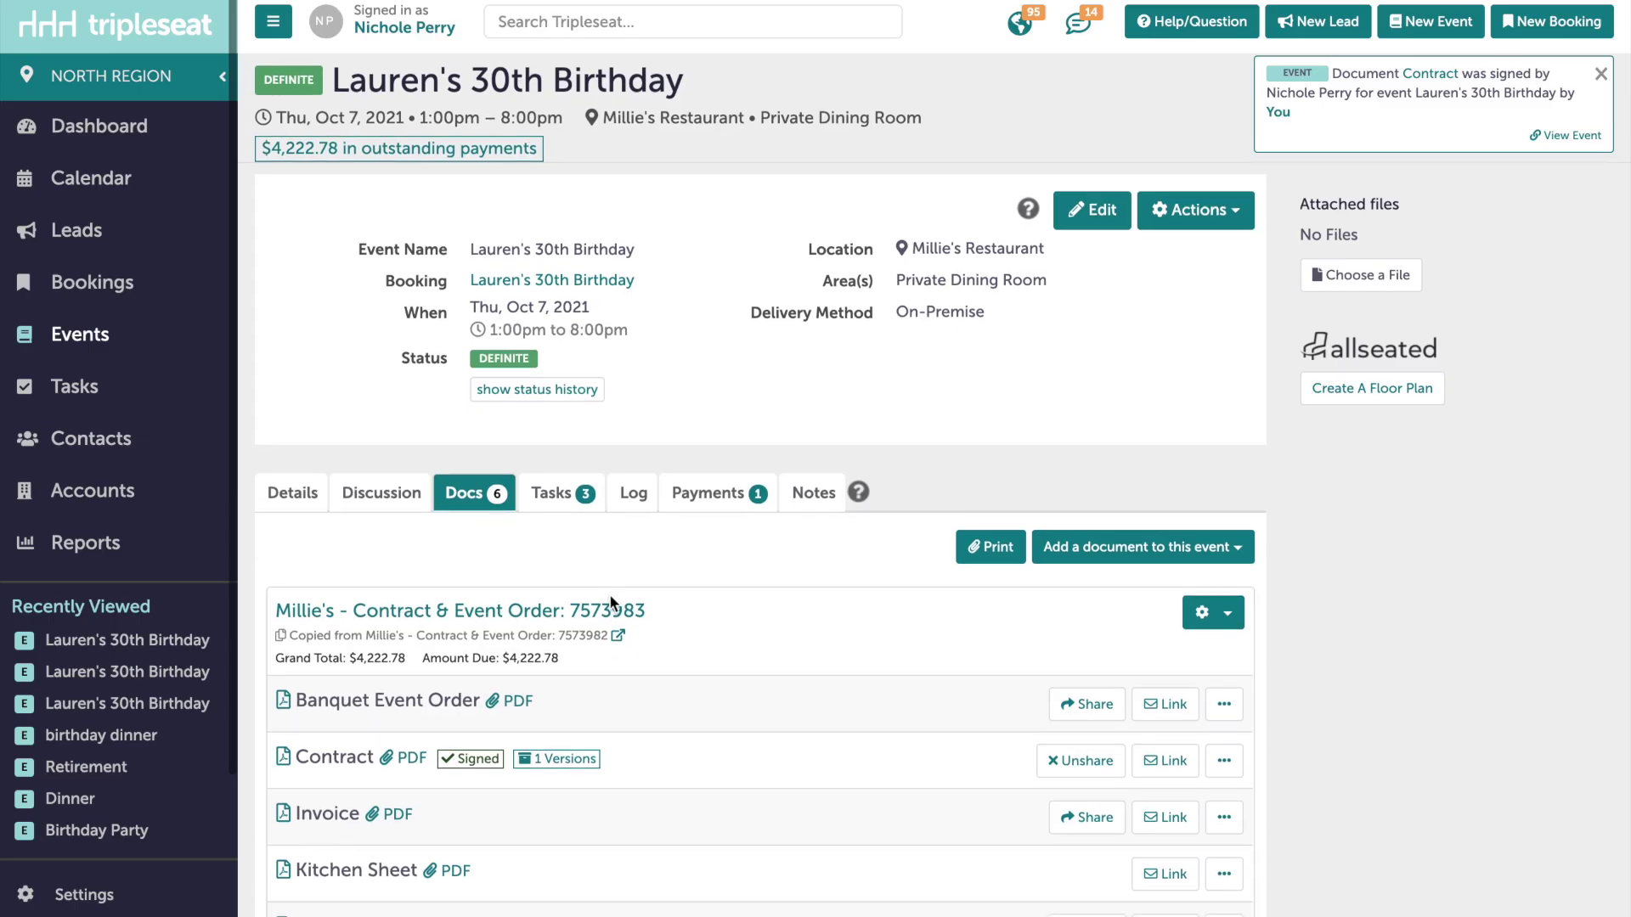
- Open the Contract's '1 Versions' list showing the Feb 17, 2021 12:20pm signed version
{"action": "scroll", "coordinate": [609, 594], "scroll_direction": "down", "scroll_amount": 1}
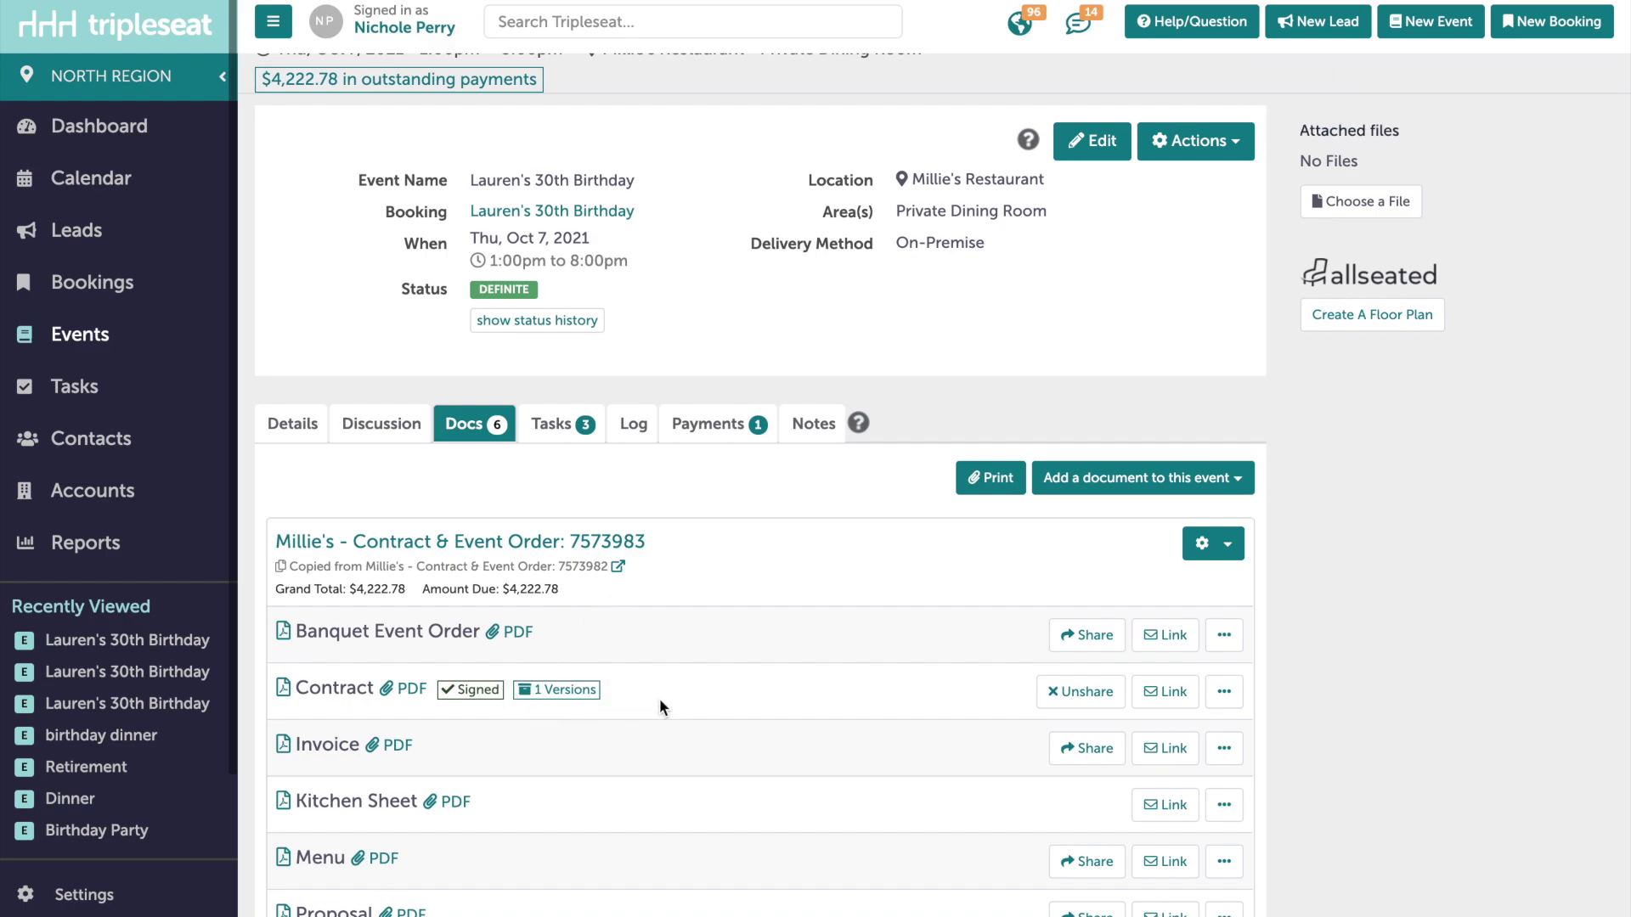
{"action": "left_click", "coordinate": [589, 700]}
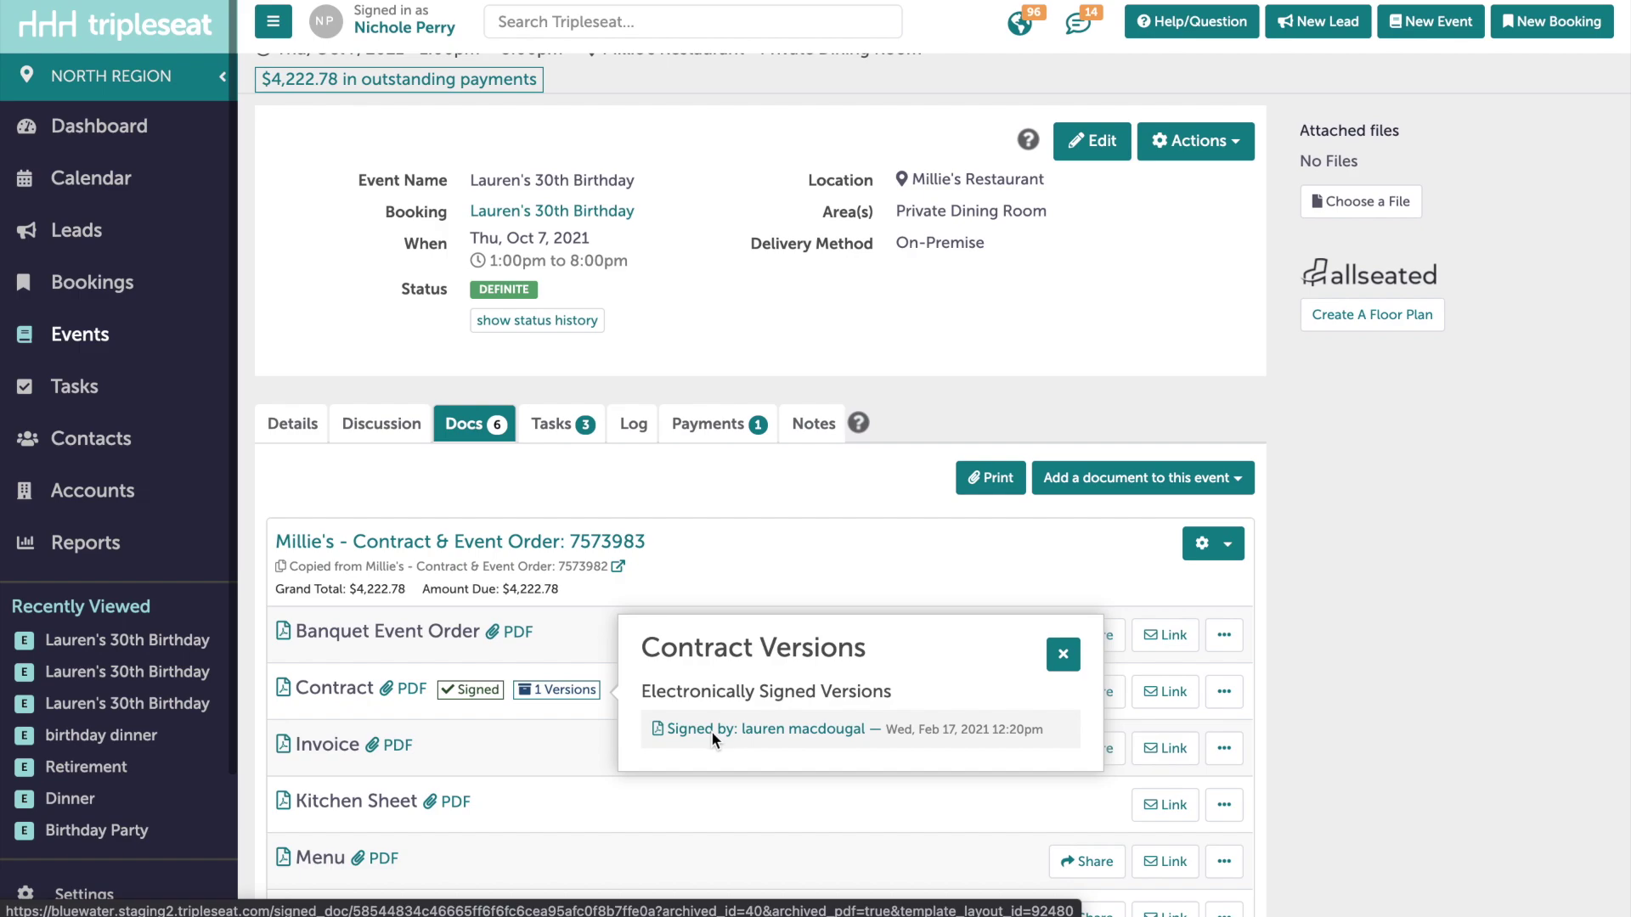
- Open the signed contract PDF and scroll to the Client Signature
{"action": "left_click", "coordinate": [710, 730]}
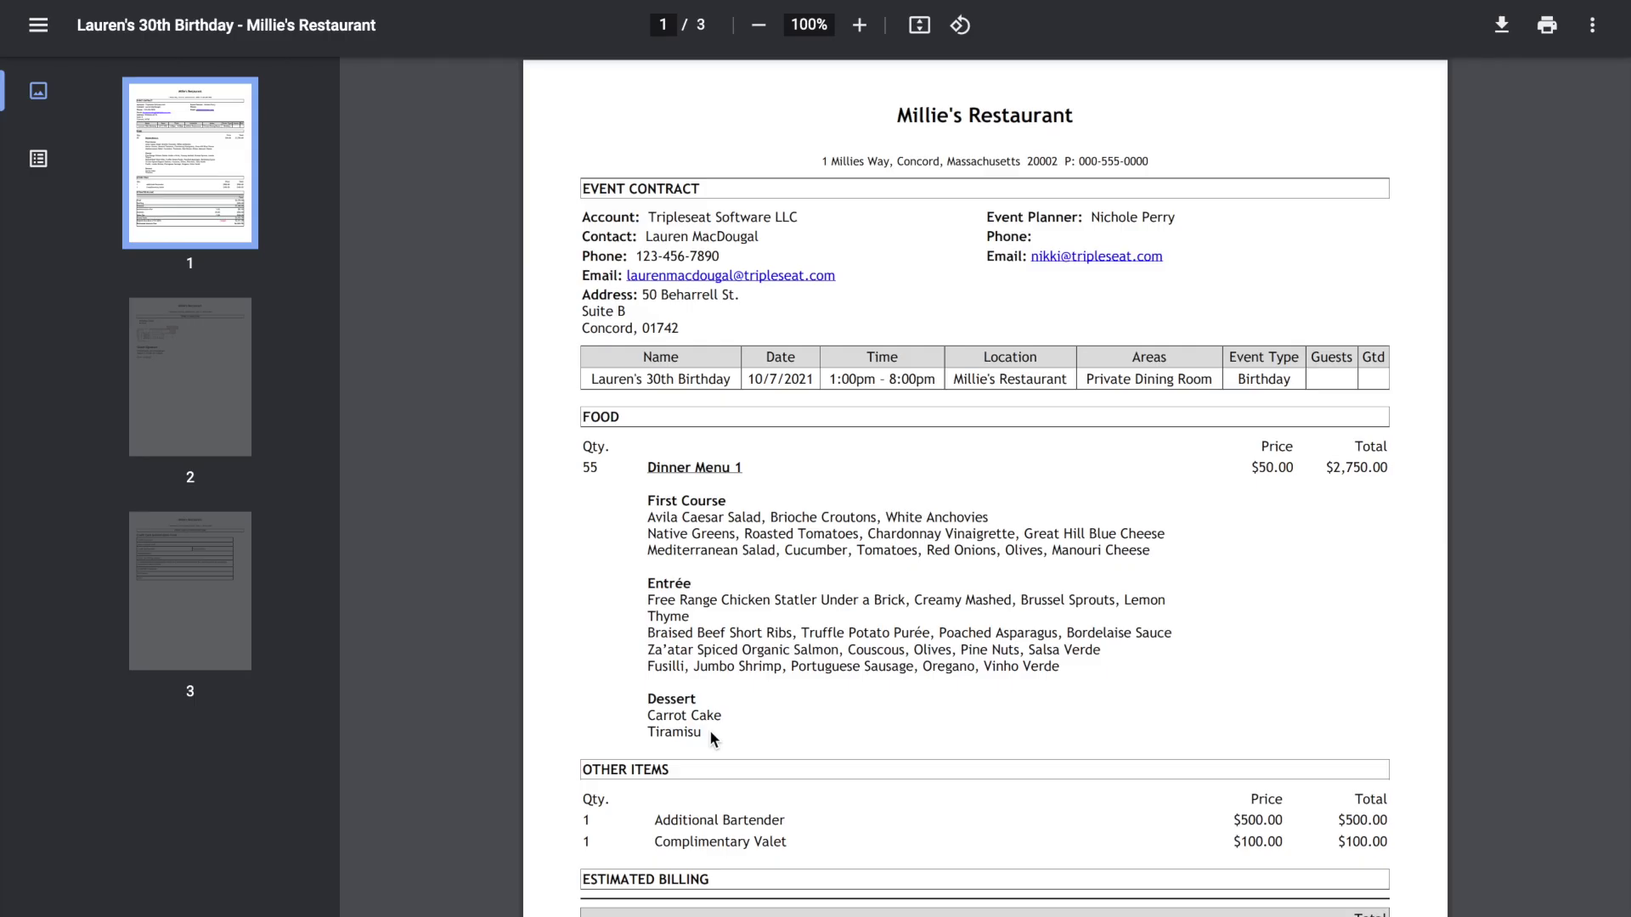
{"action": "scroll", "coordinate": [791, 600], "scroll_direction": "down", "scroll_amount": 8}
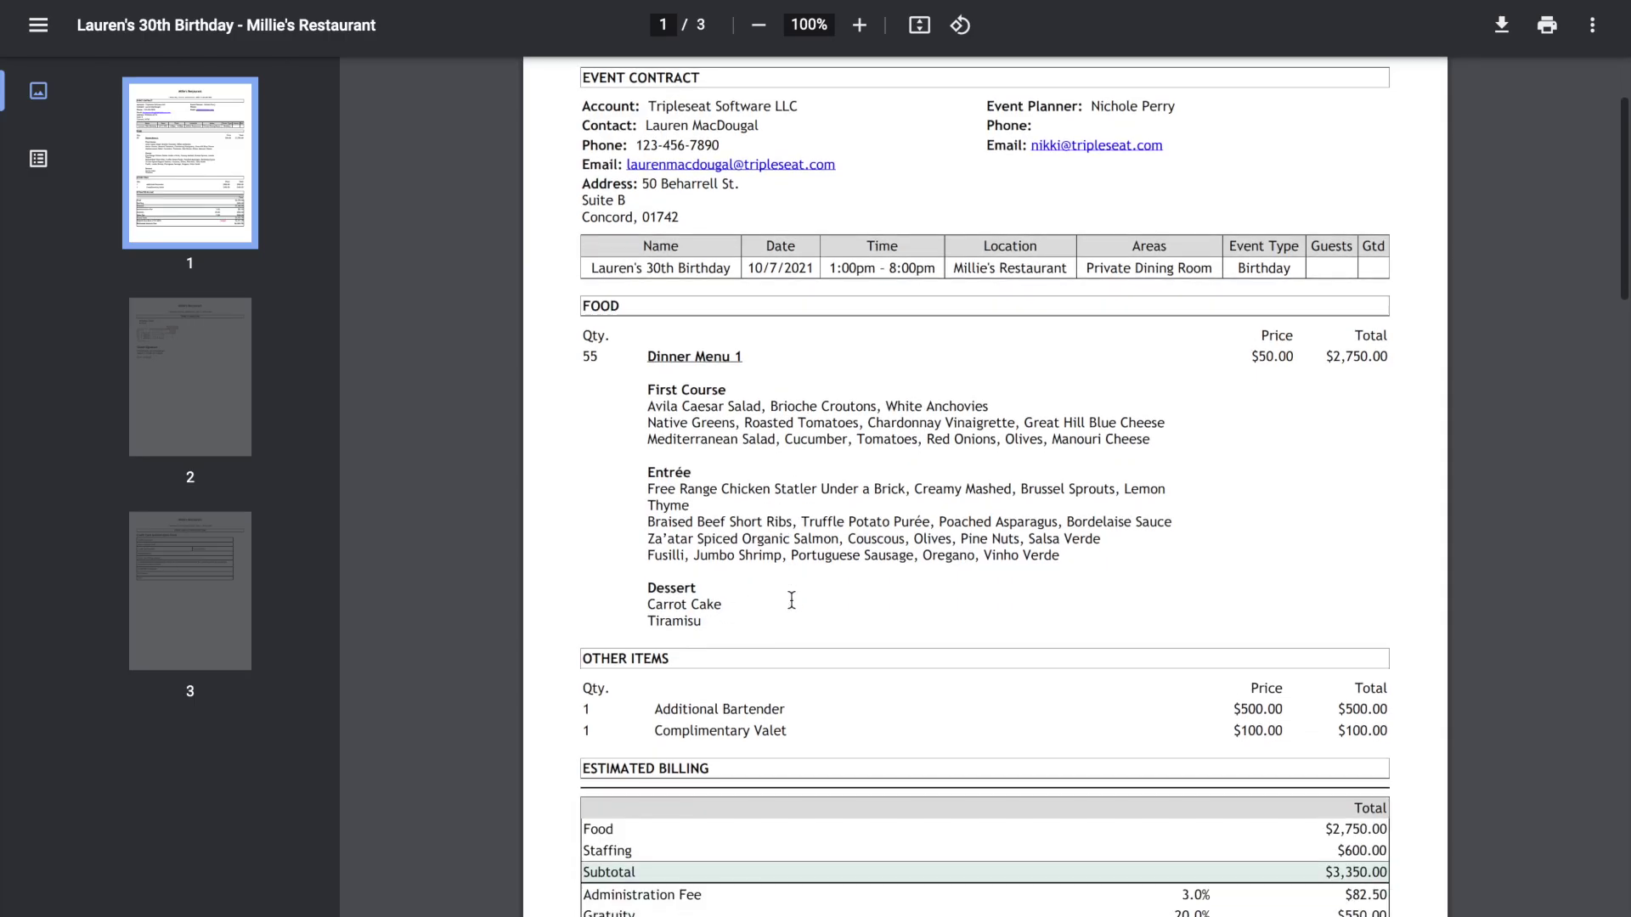
{"action": "scroll", "coordinate": [791, 600], "scroll_direction": "down", "scroll_amount": 9}
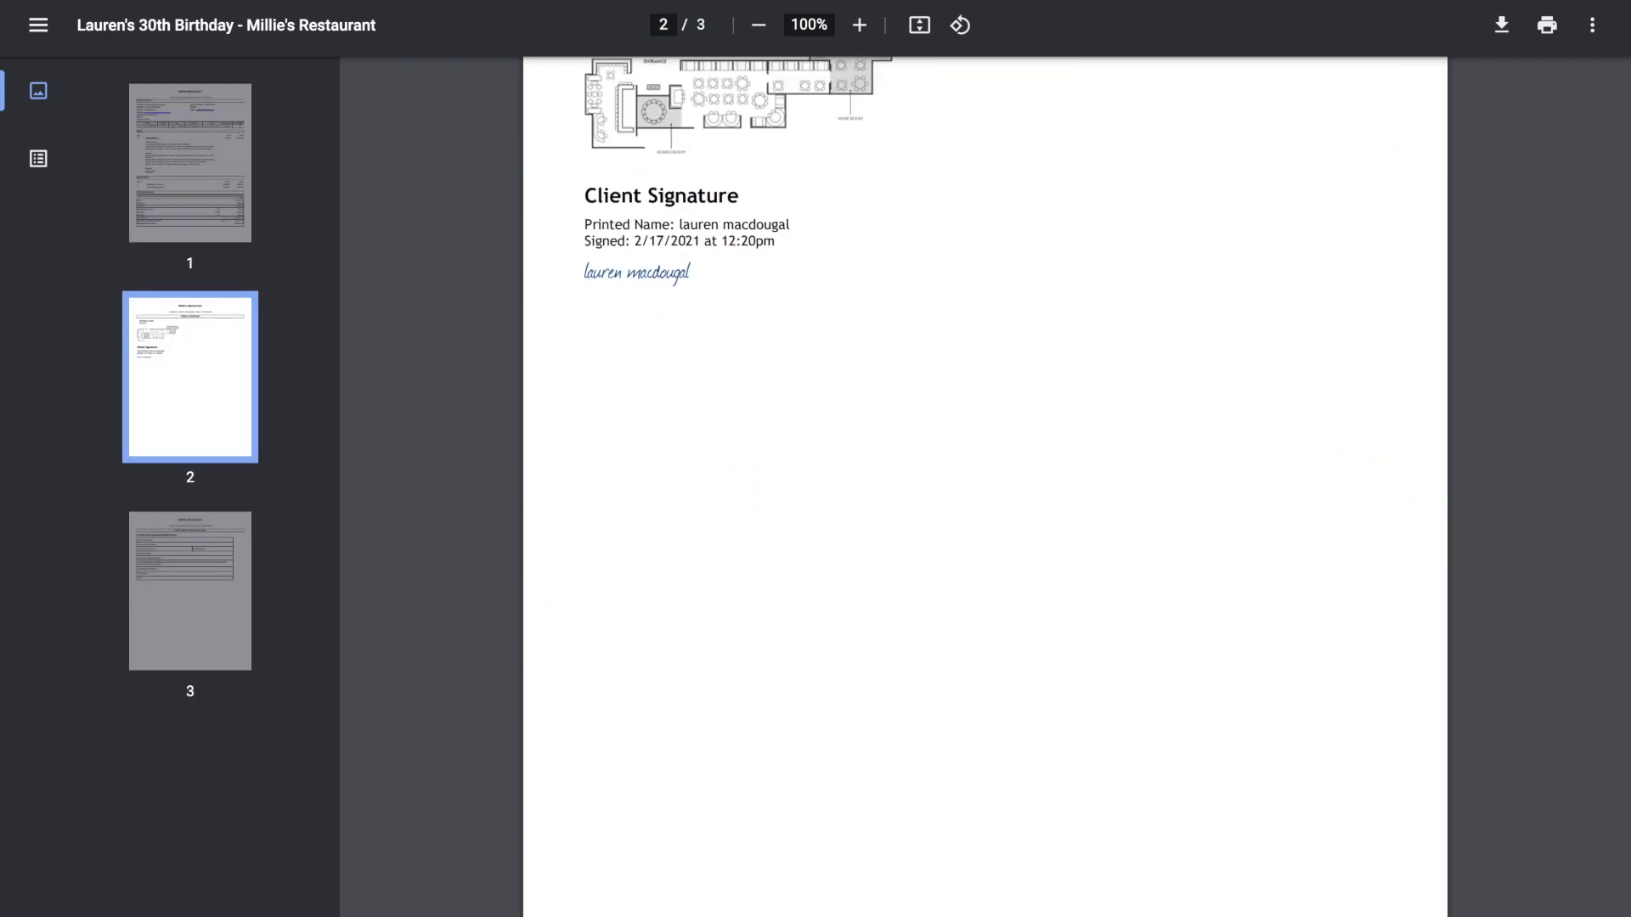
- Return to the client portal's Documents section and its Signed Documents list
{"action": "key", "text": "ctrl+w"}
{"action": "left_click", "coordinate": [255, 373]}
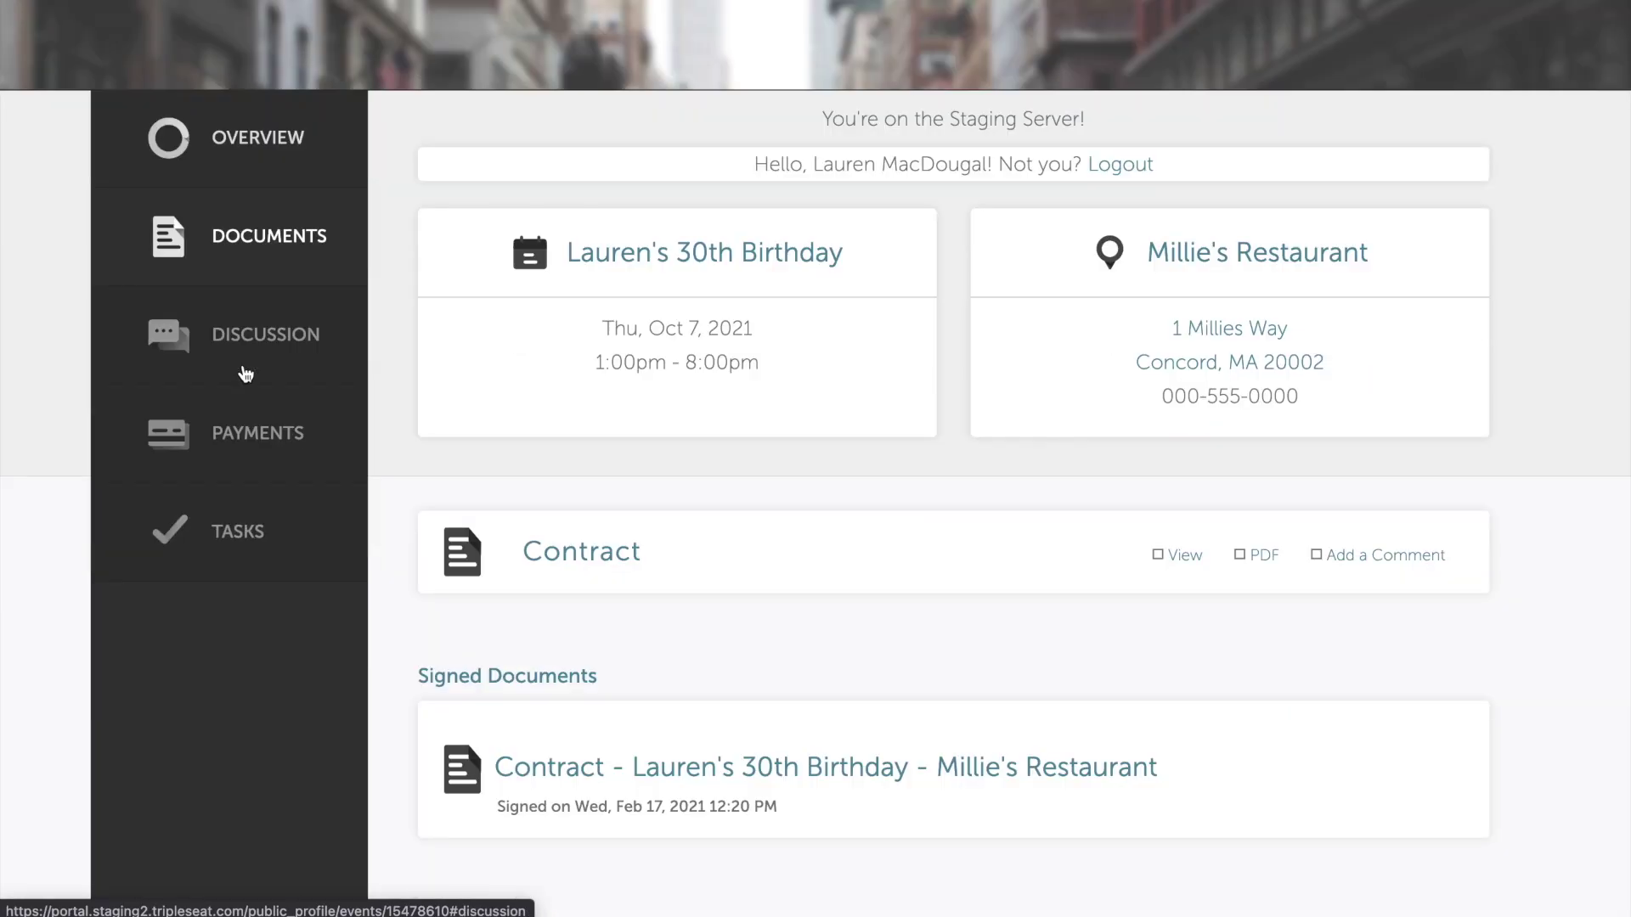
{"action": "triple_click", "coordinate": [503, 603]}
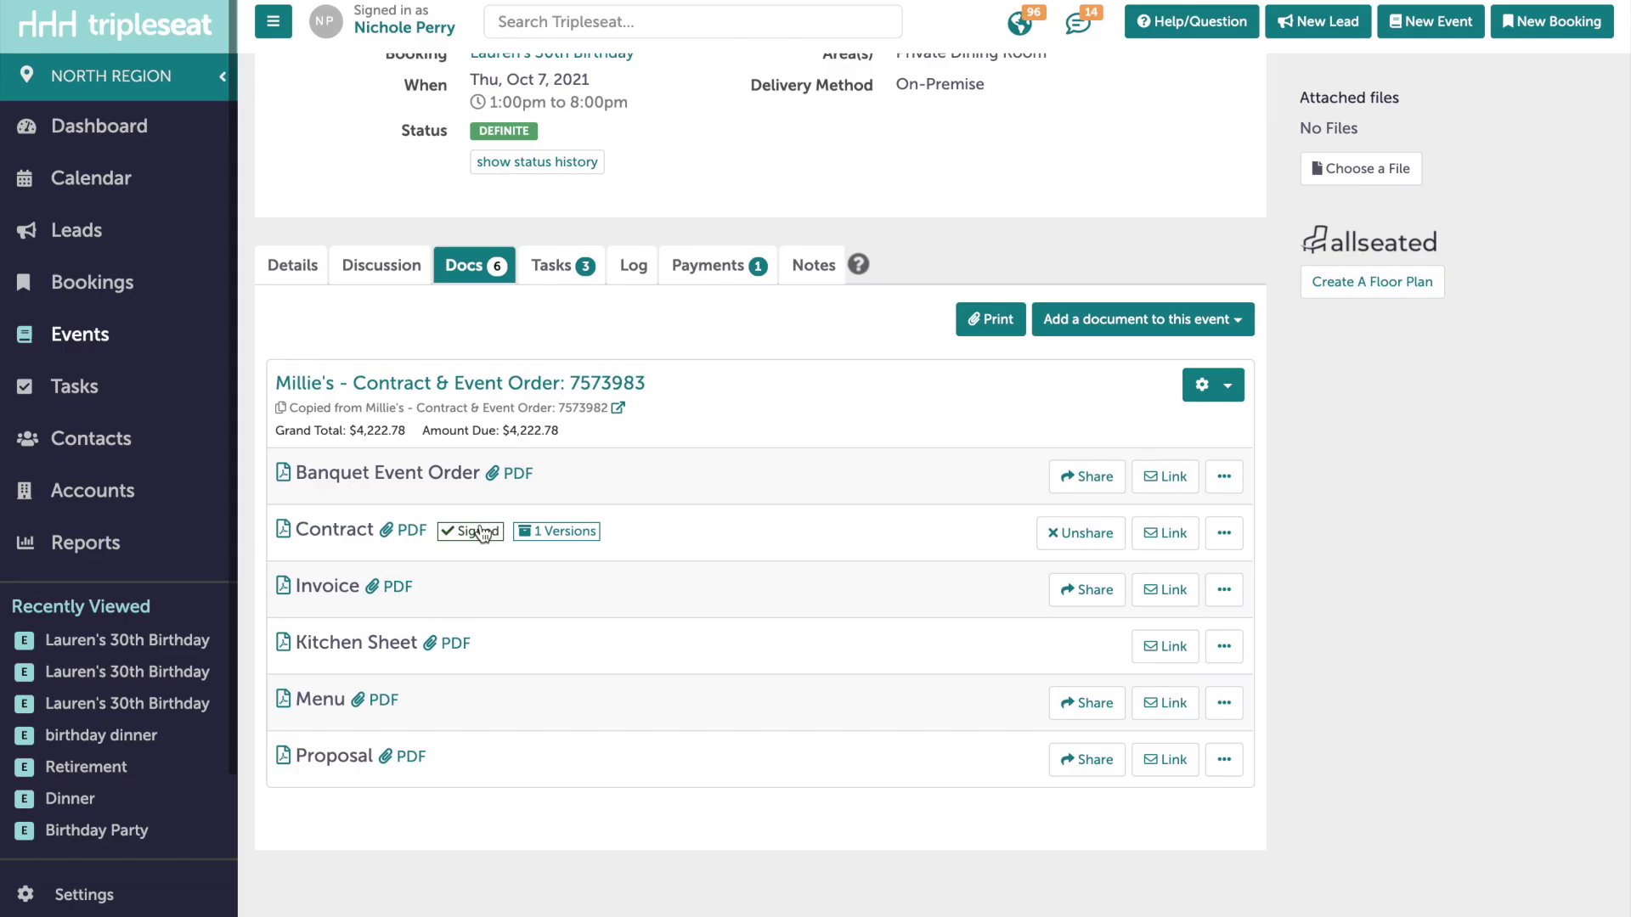
- Revoke the Contract's 12:20pm signature
{"action": "left_click", "coordinate": [474, 533]}
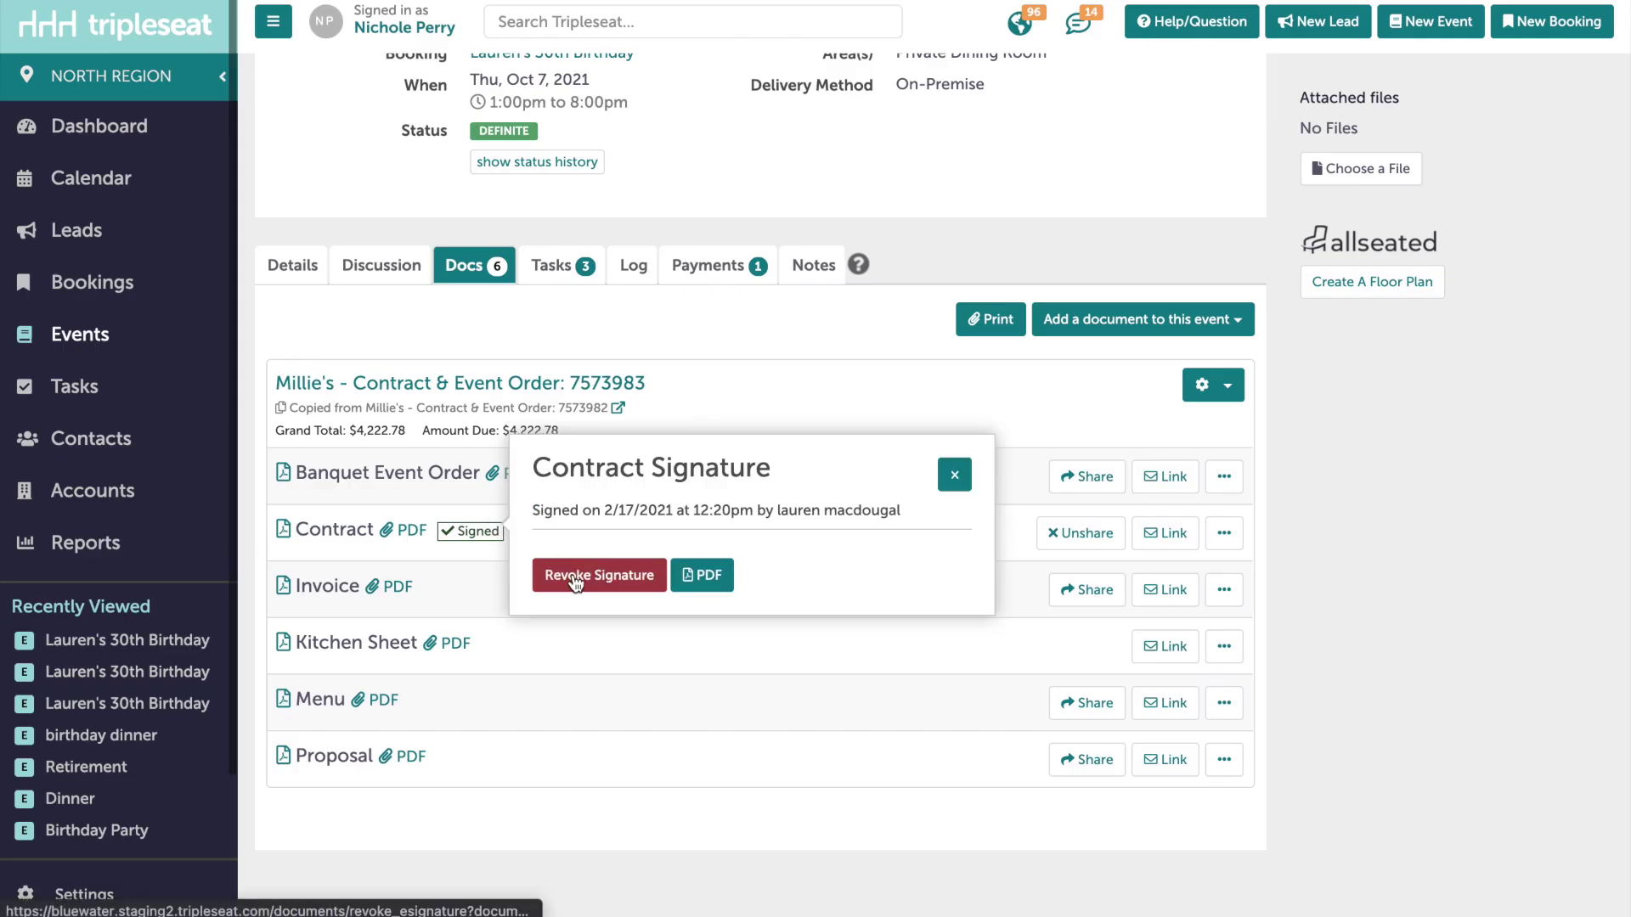
{"action": "left_click", "coordinate": [599, 580]}
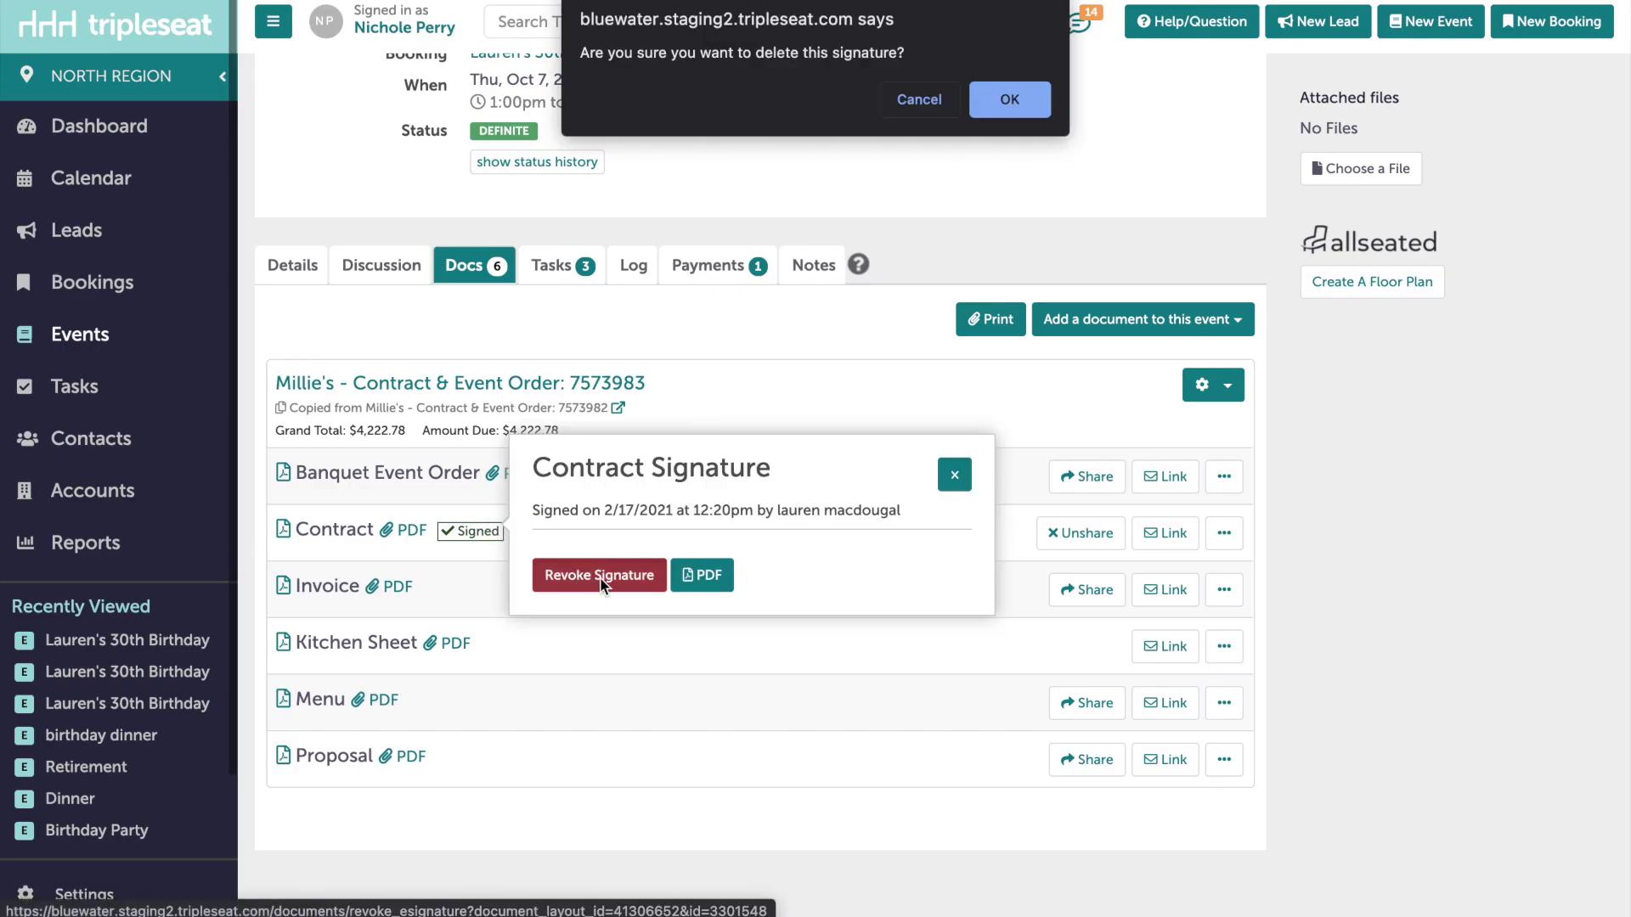
{"action": "left_click", "coordinate": [1009, 99]}
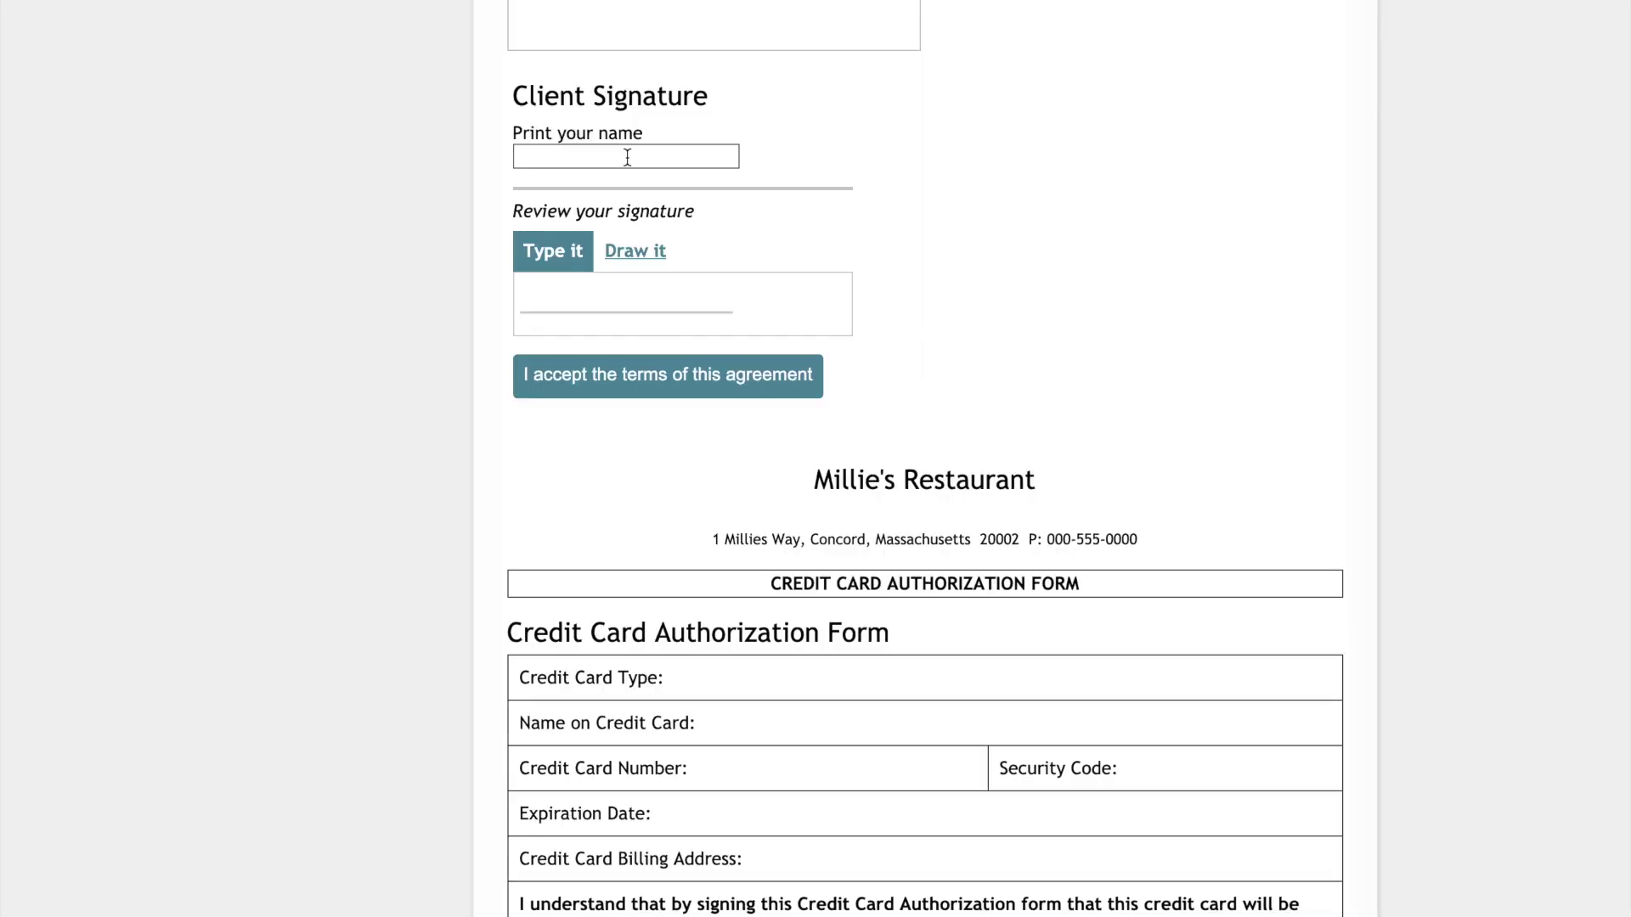
- Re-sign the Contract with the client's printed name and view its two versions
{"action": "left_click", "coordinate": [626, 156]}
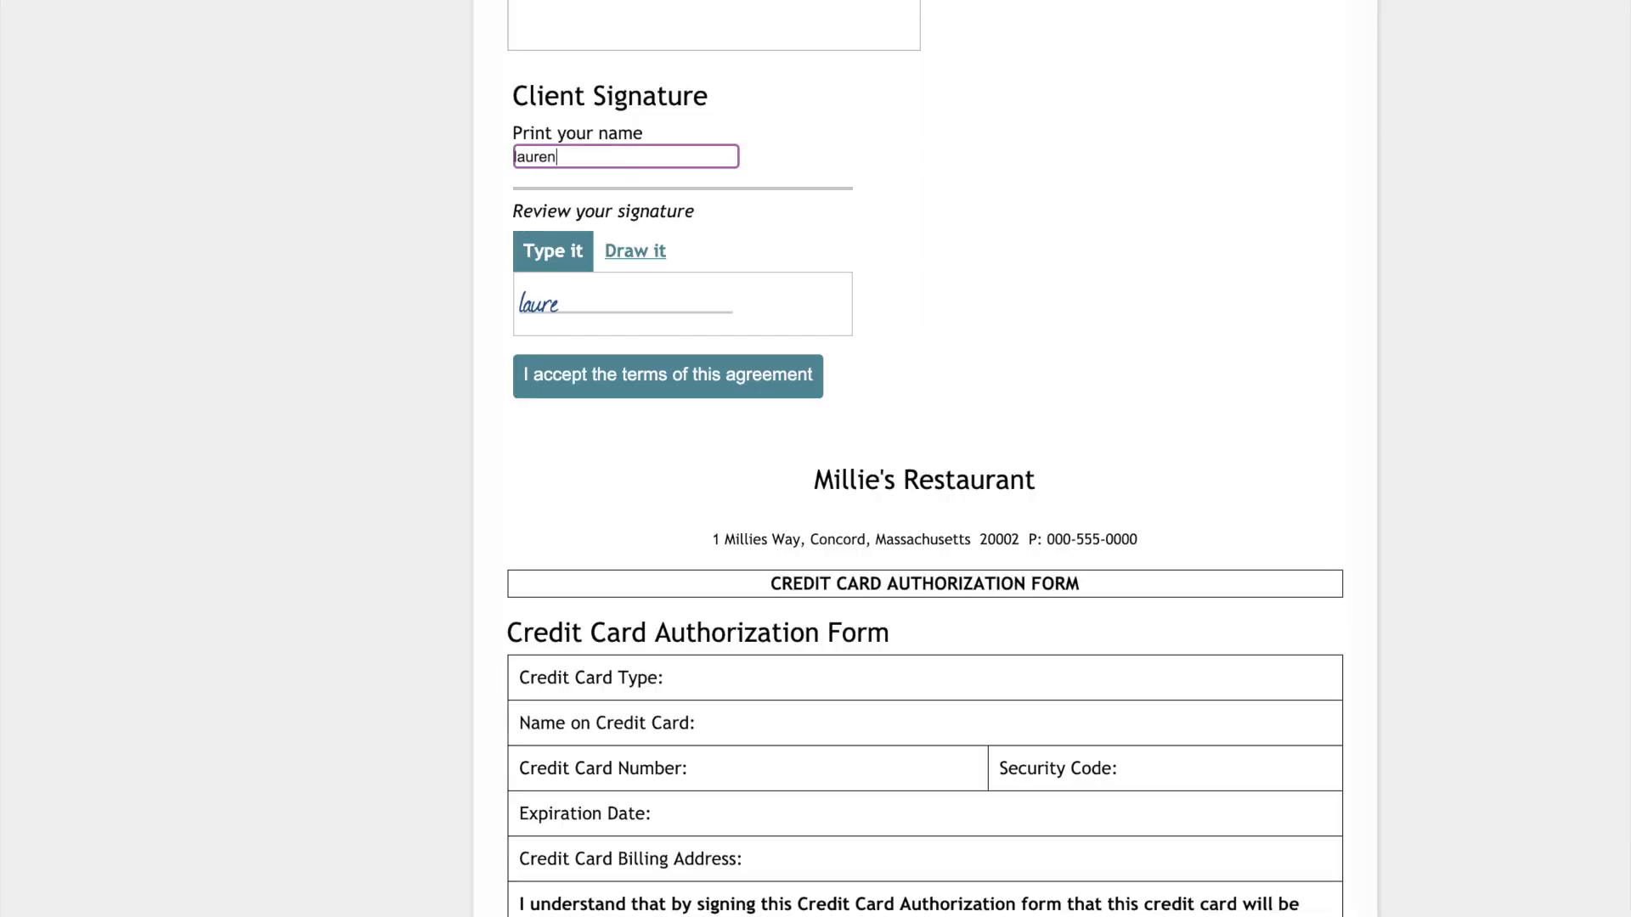
{"action": "left_click", "coordinate": [618, 374]}
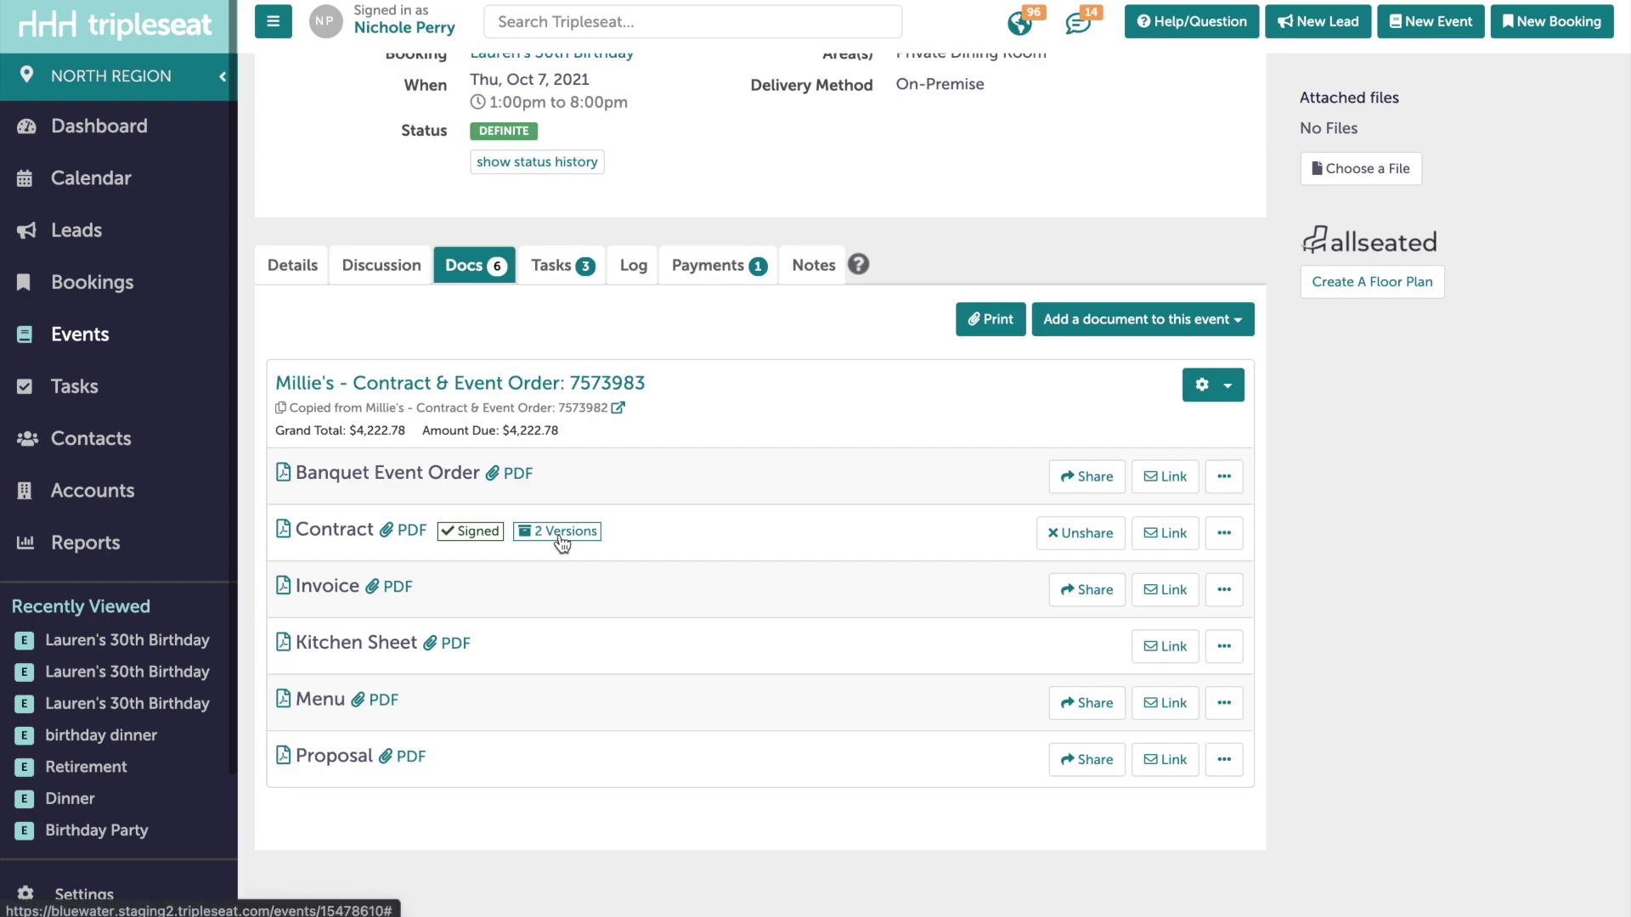
{"action": "left_click", "coordinate": [561, 541]}
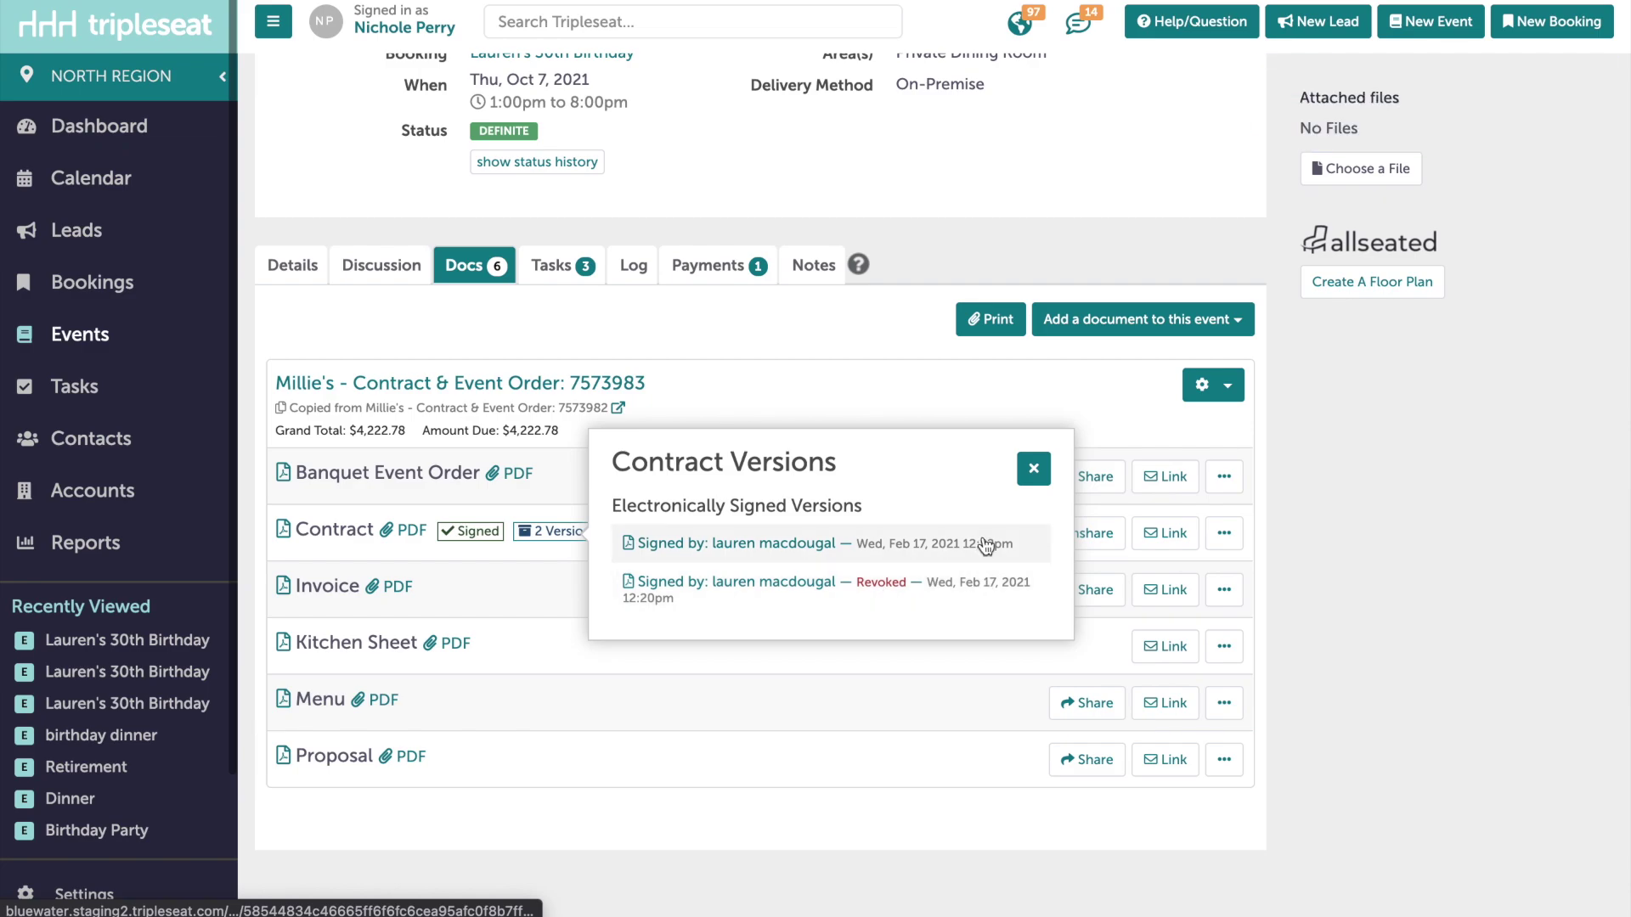
{"action": "left_click", "coordinate": [1034, 469]}
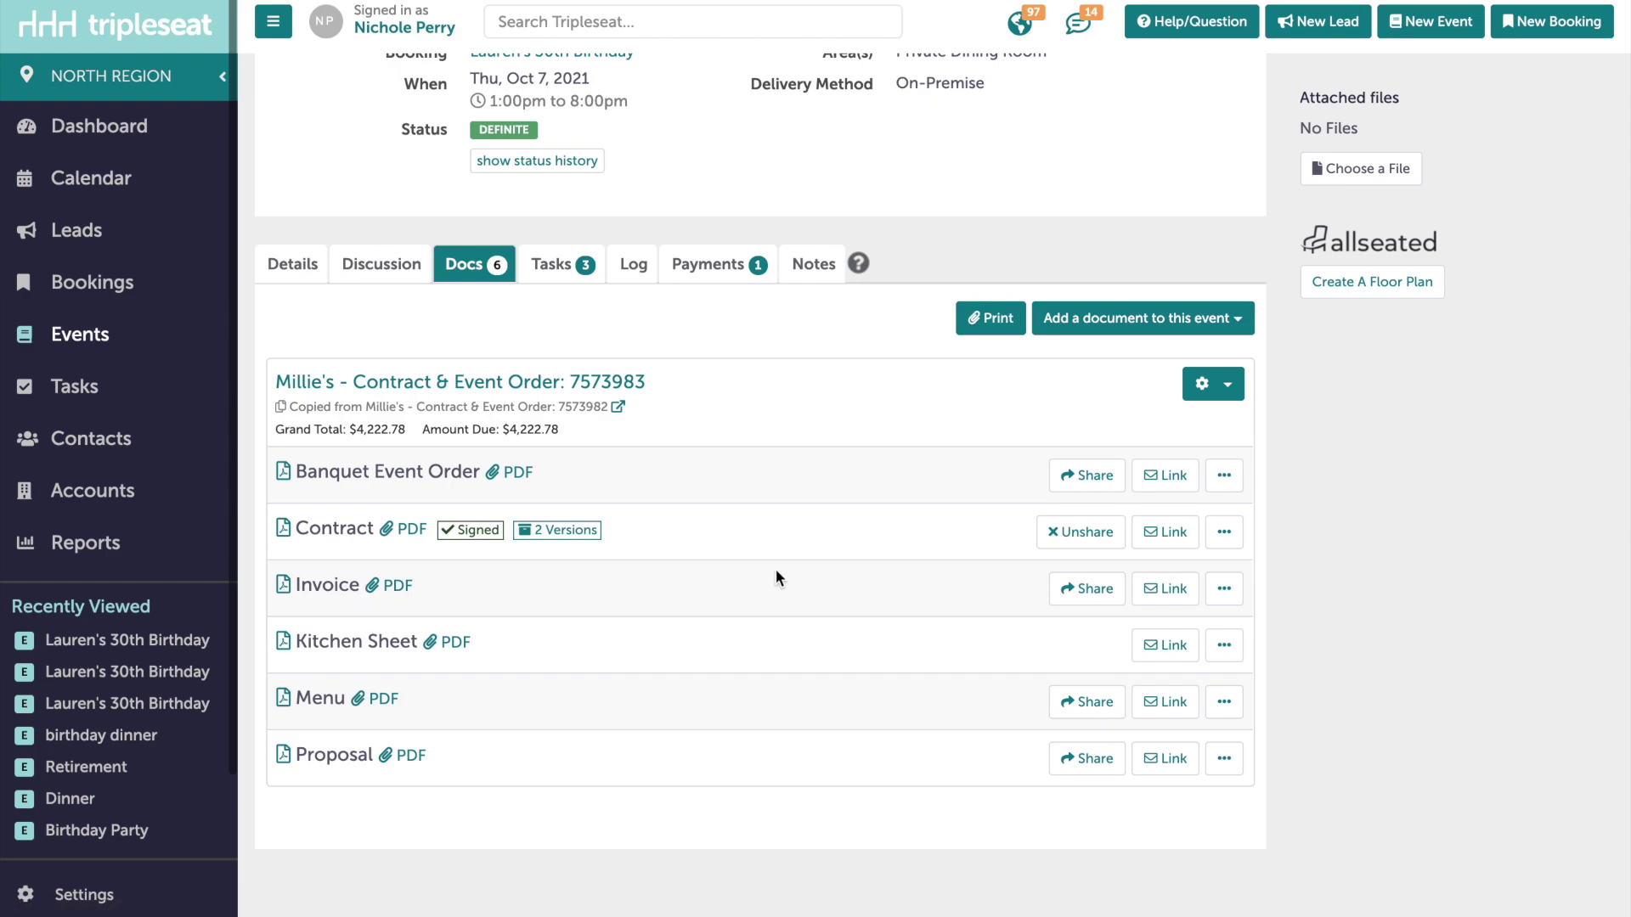
- Save an Invoice PDF version with reason 'paid deposit' and open its versions list
{"action": "left_click", "coordinate": [1231, 597]}
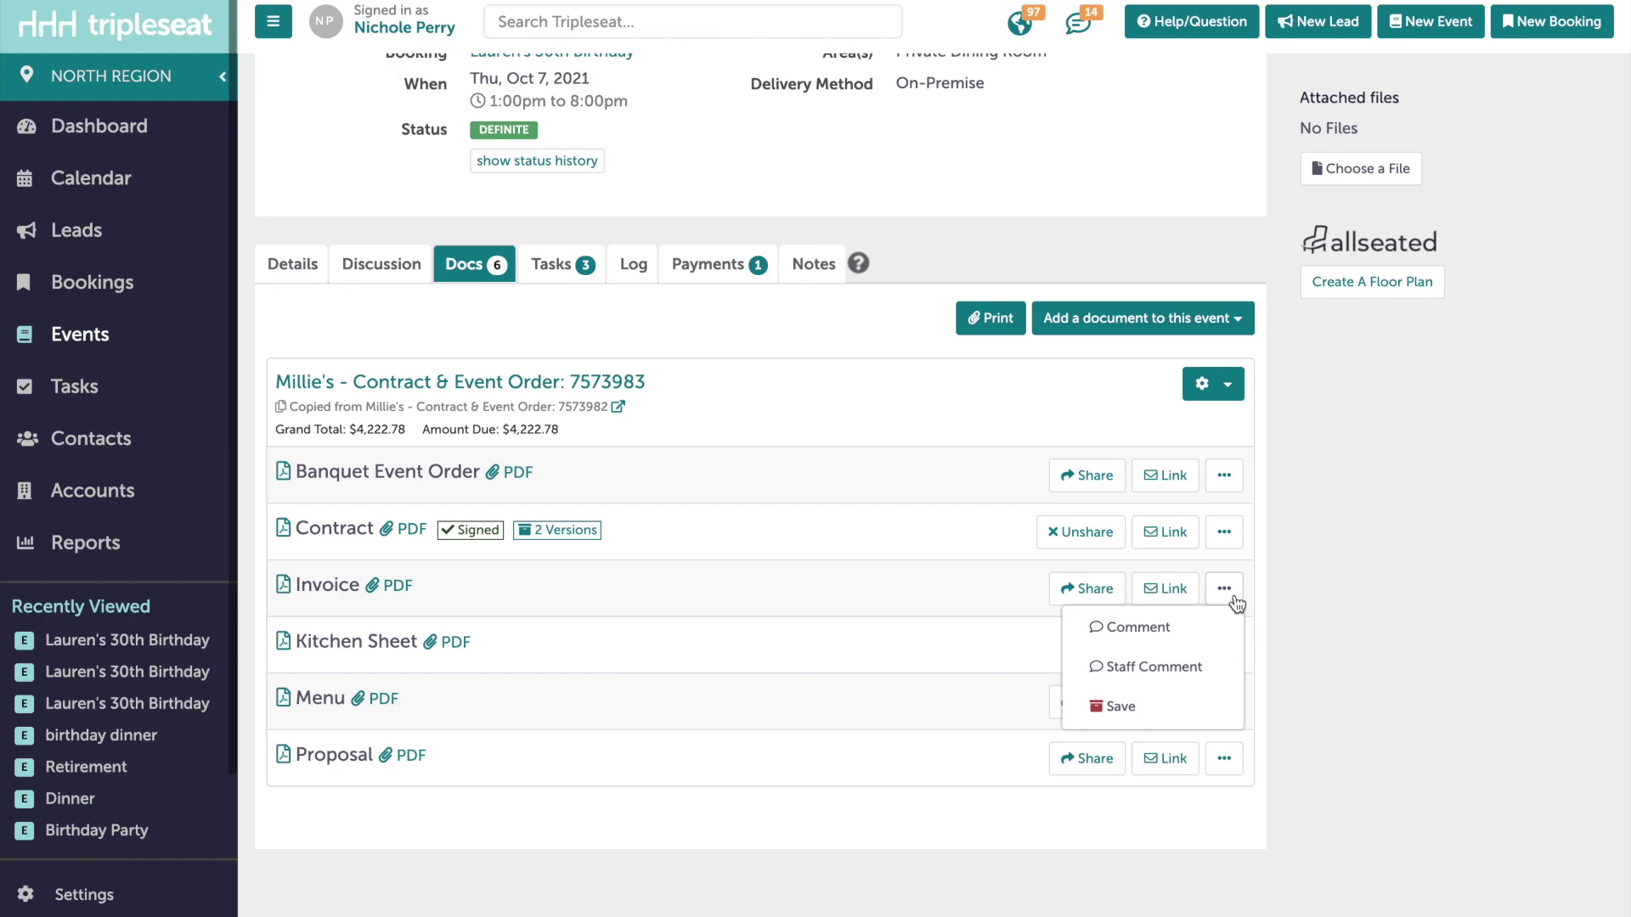
{"action": "left_click", "coordinate": [1123, 708]}
{"action": "type", "text": "paid deposit"}
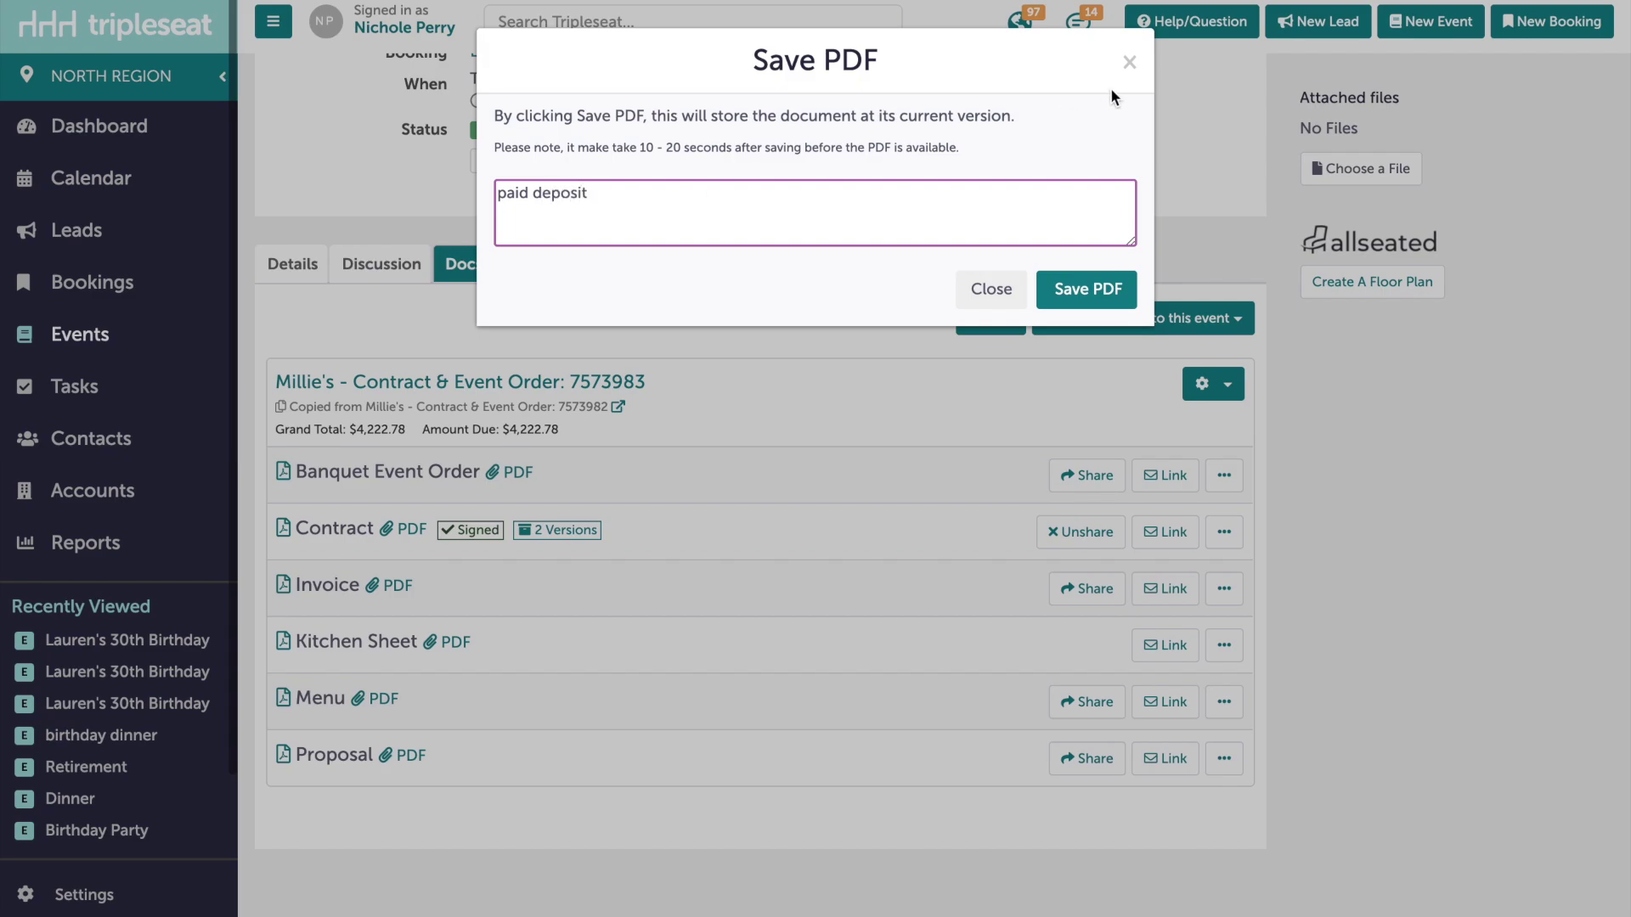
{"action": "left_click", "coordinate": [1085, 293]}
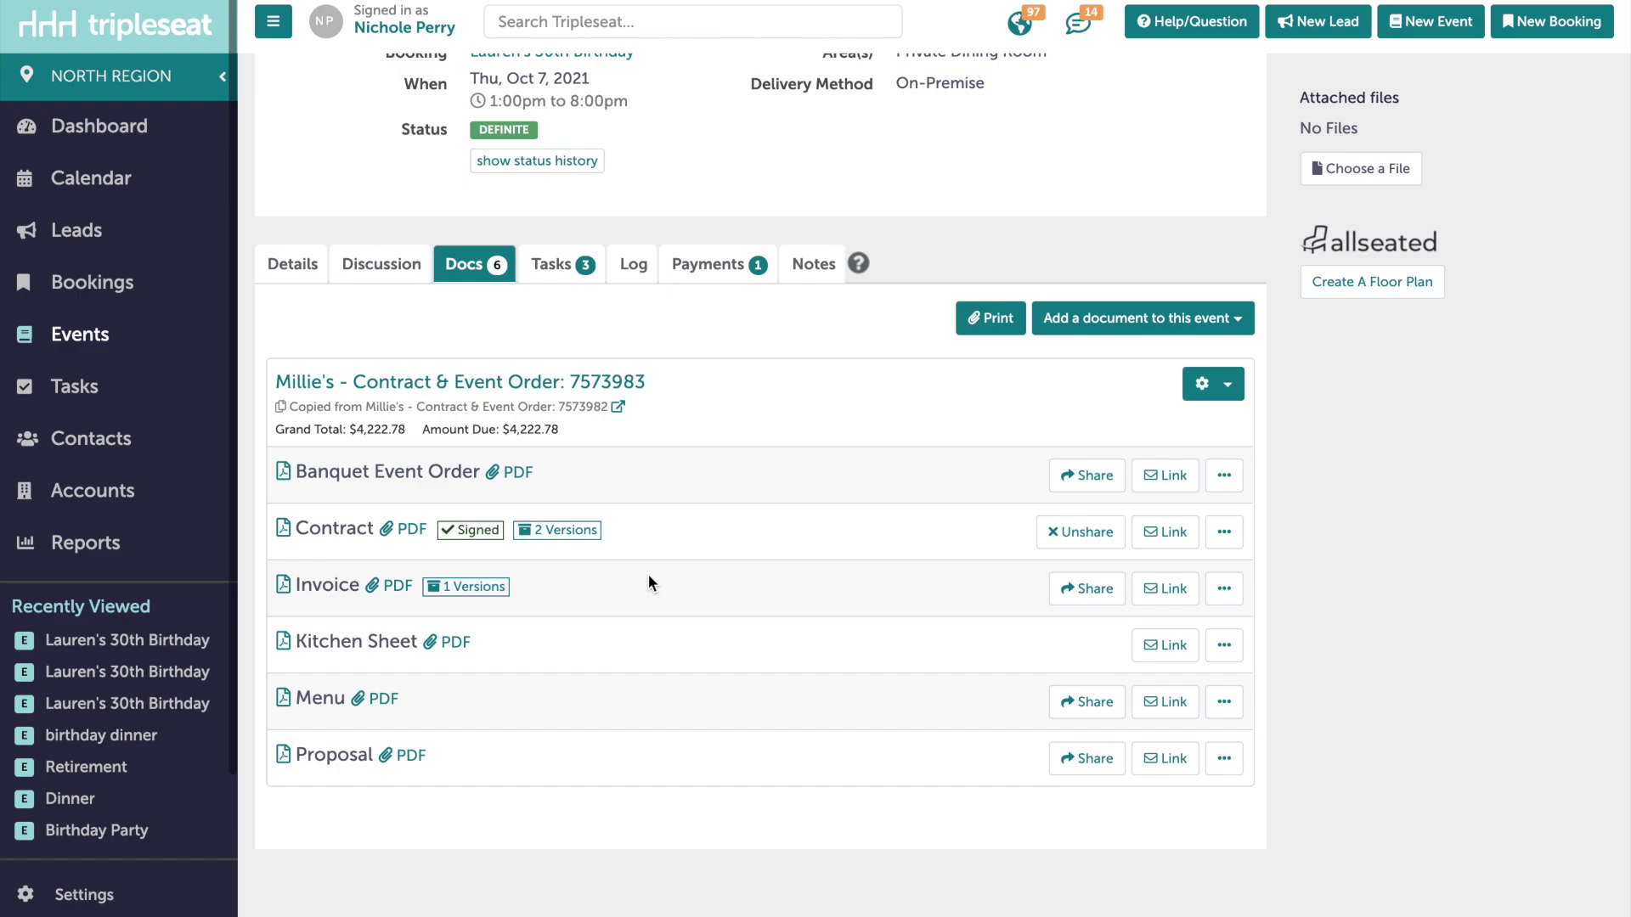
{"action": "left_click", "coordinate": [456, 591]}
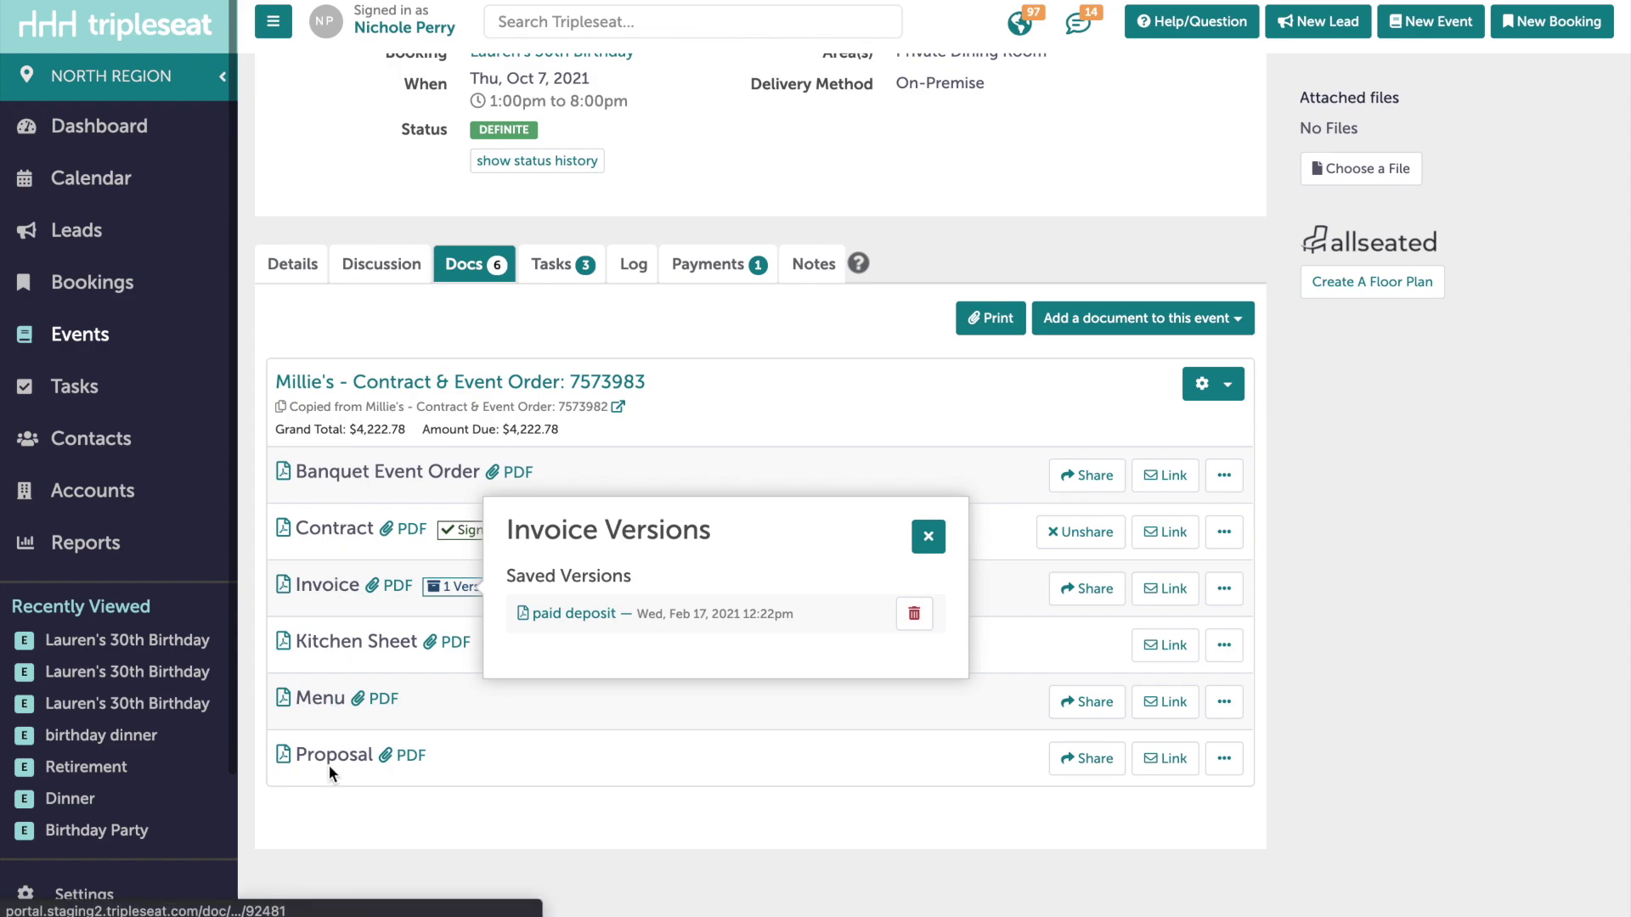
- Close the Invoice versions list and show the Contract's 12:22pm and revoked 12:20pm versions
{"action": "left_click", "coordinate": [924, 537]}
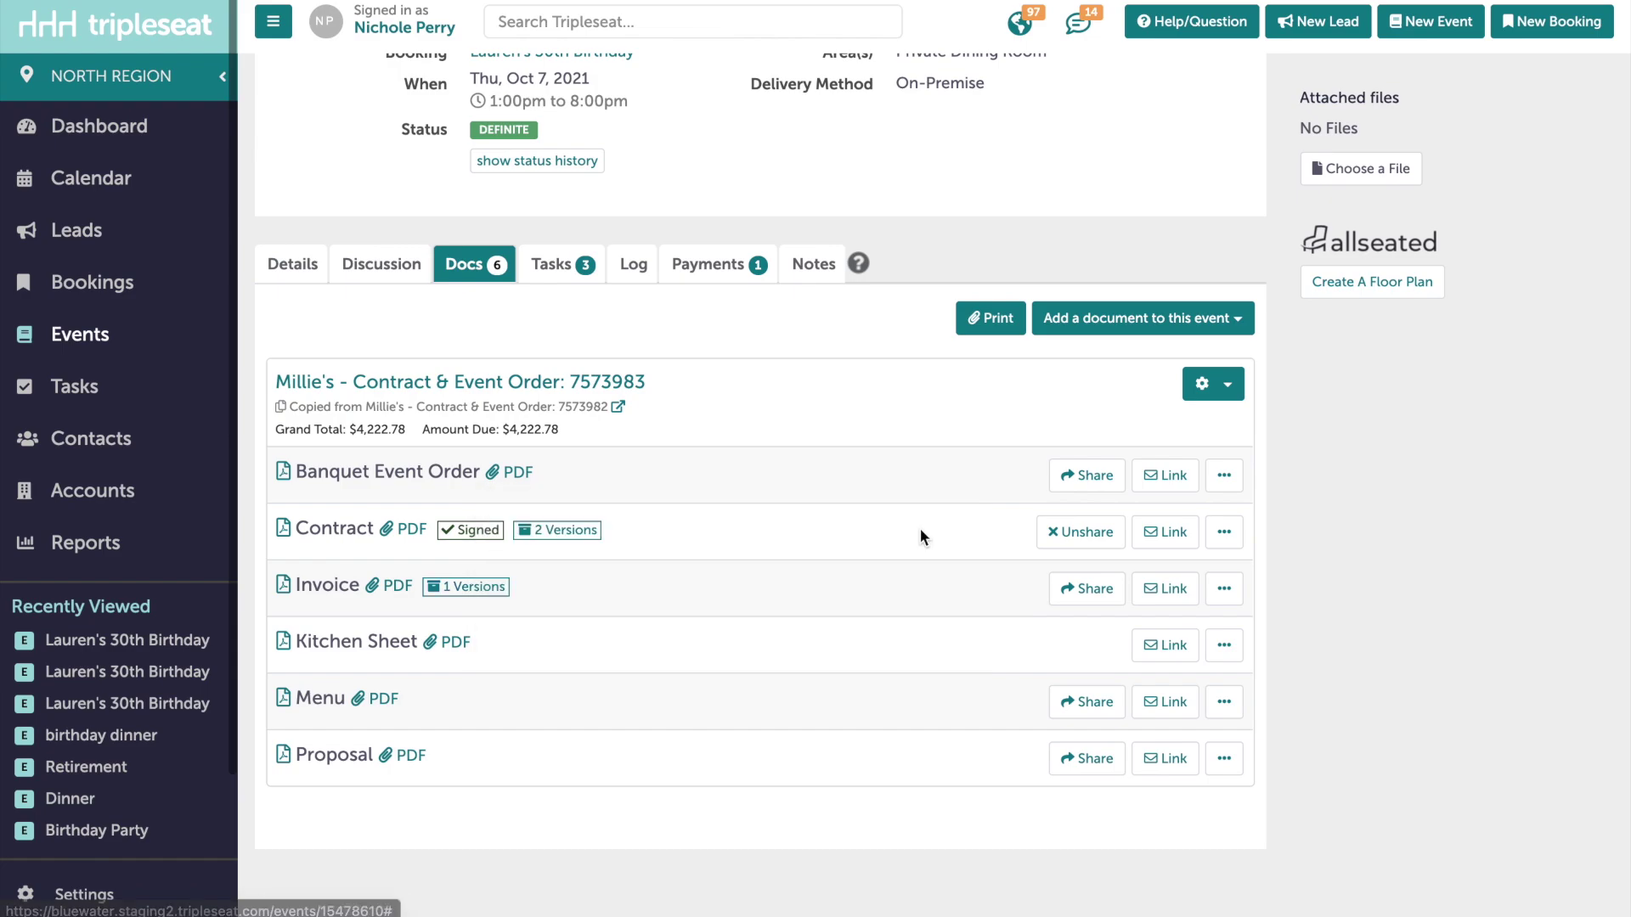
{"action": "left_click", "coordinate": [562, 532]}
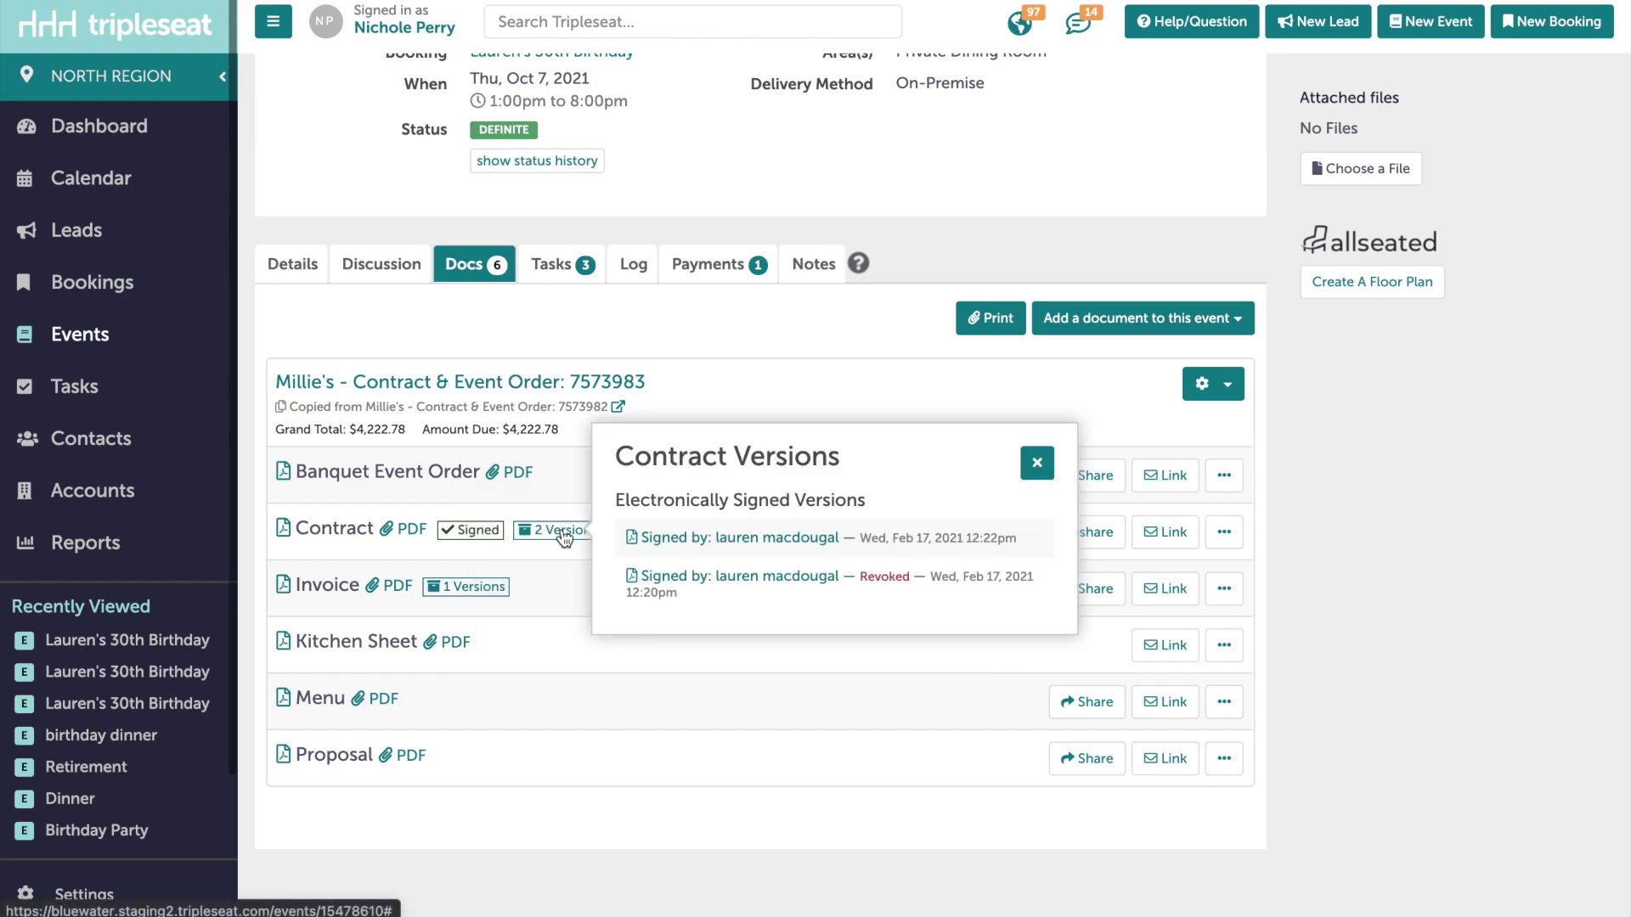